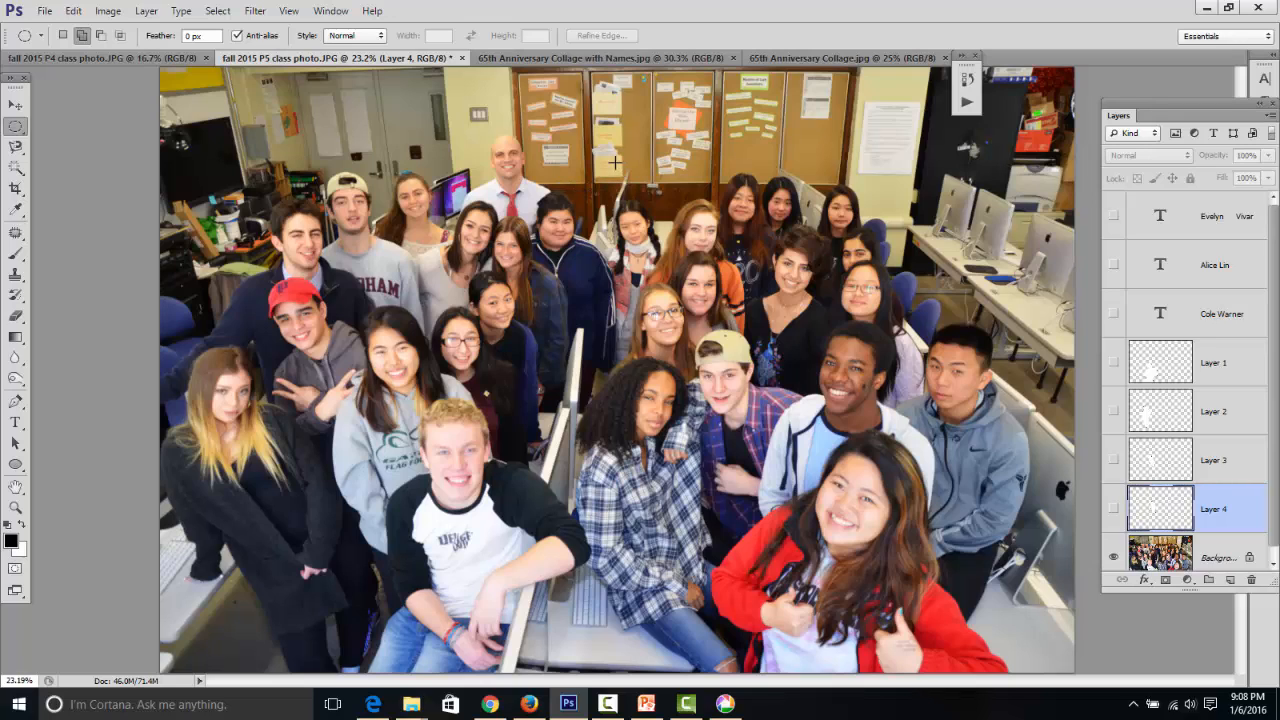
- Examine the finished 65th Anniversary outline collage with names alongside its original photo collage
click(645, 60)
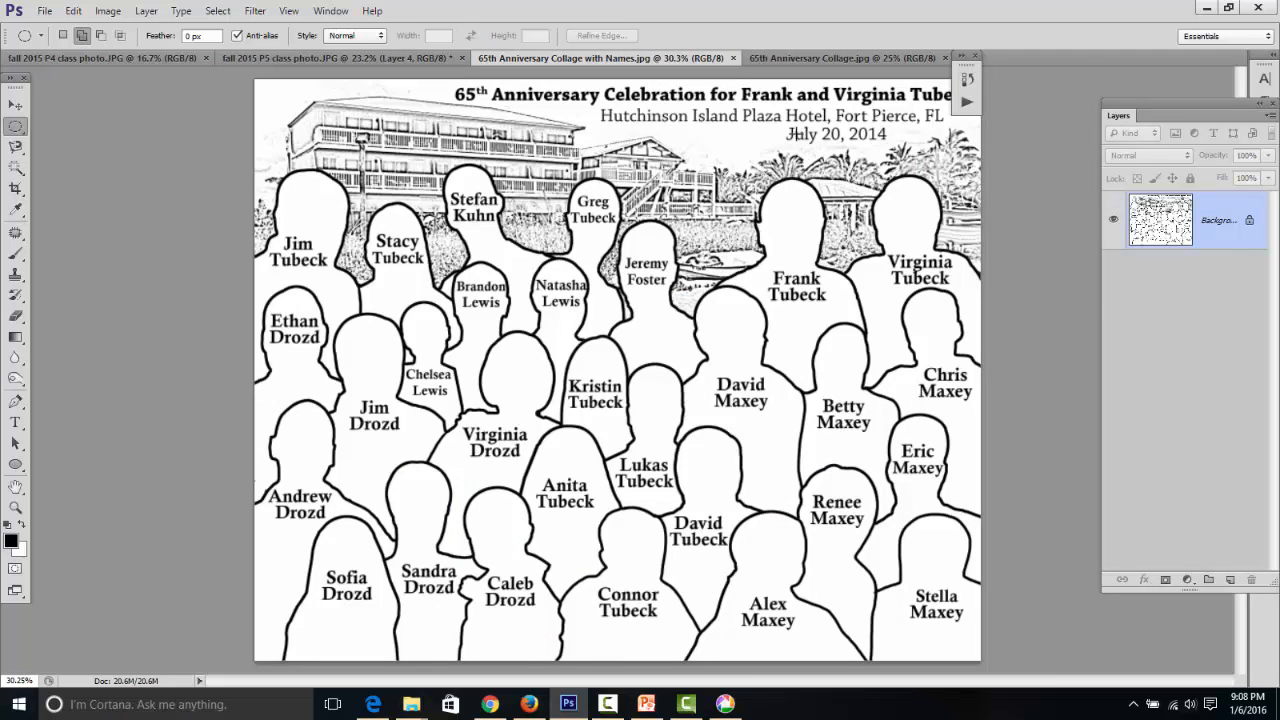
click(812, 62)
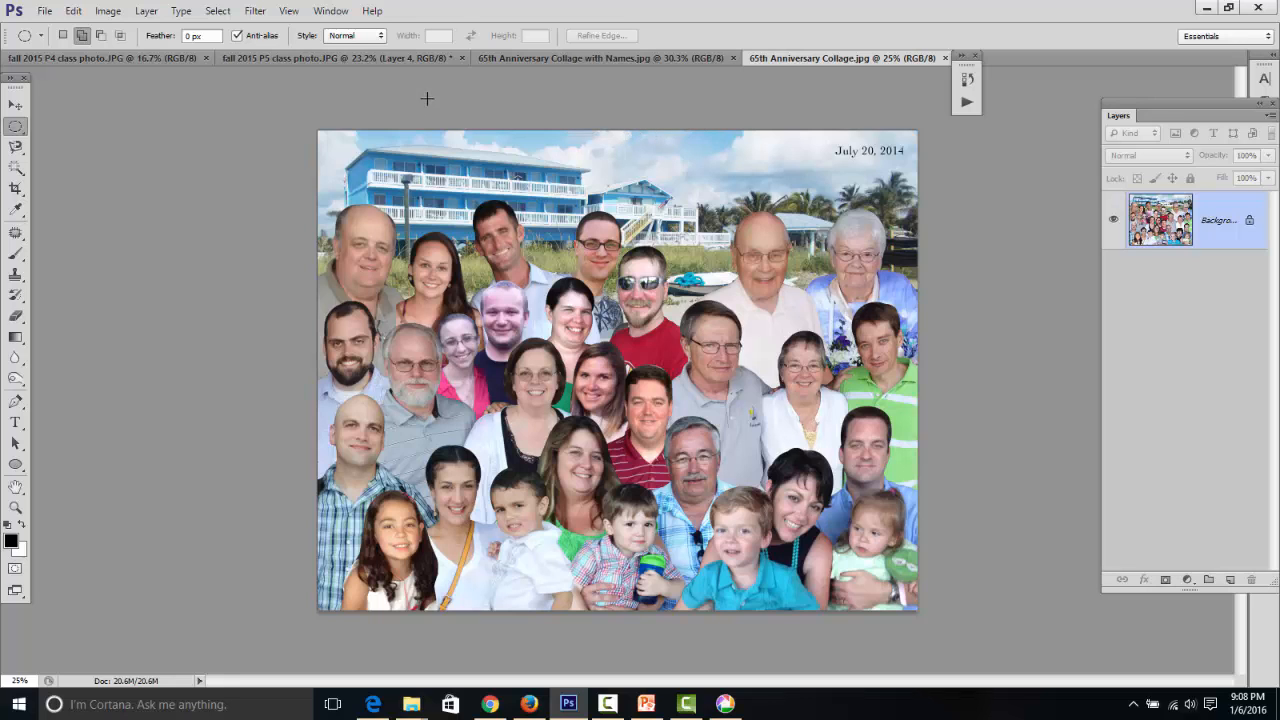
click(527, 60)
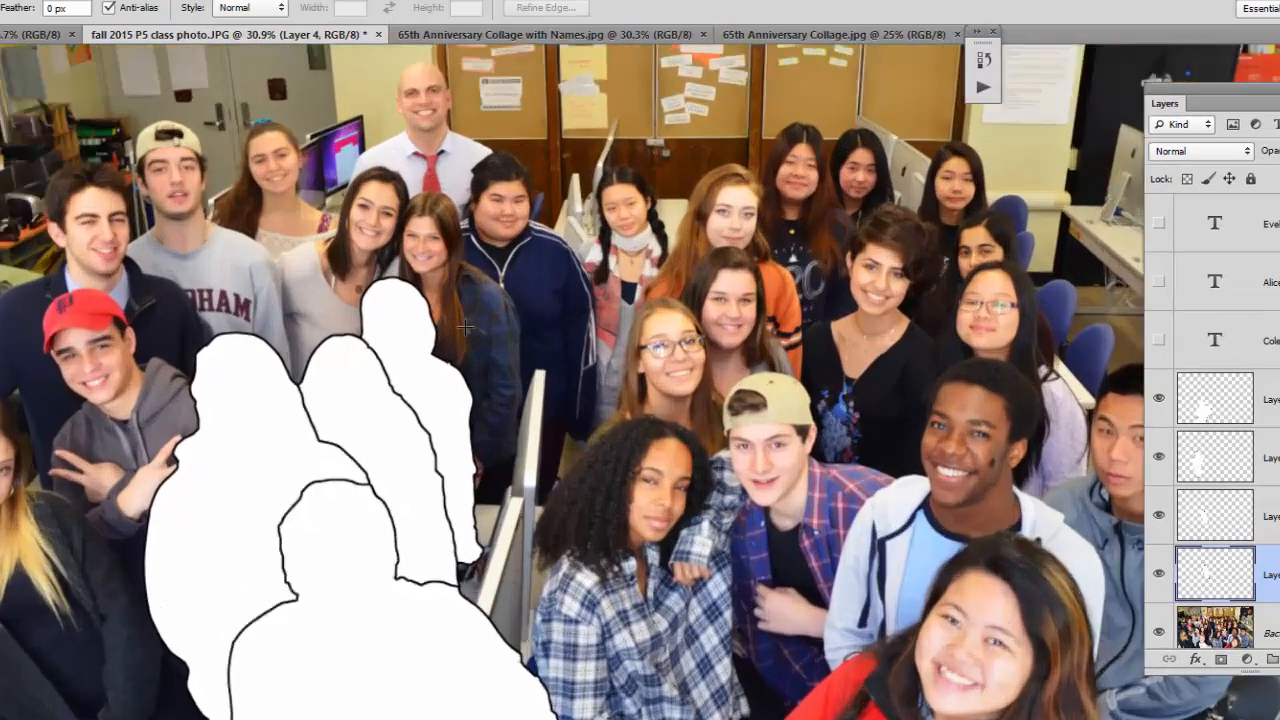
- On the Background layer, select the long-haired girl in the dark plaid shirt beside the white silhouettes, including all of her hair
scroll(465, 328, up, 2)
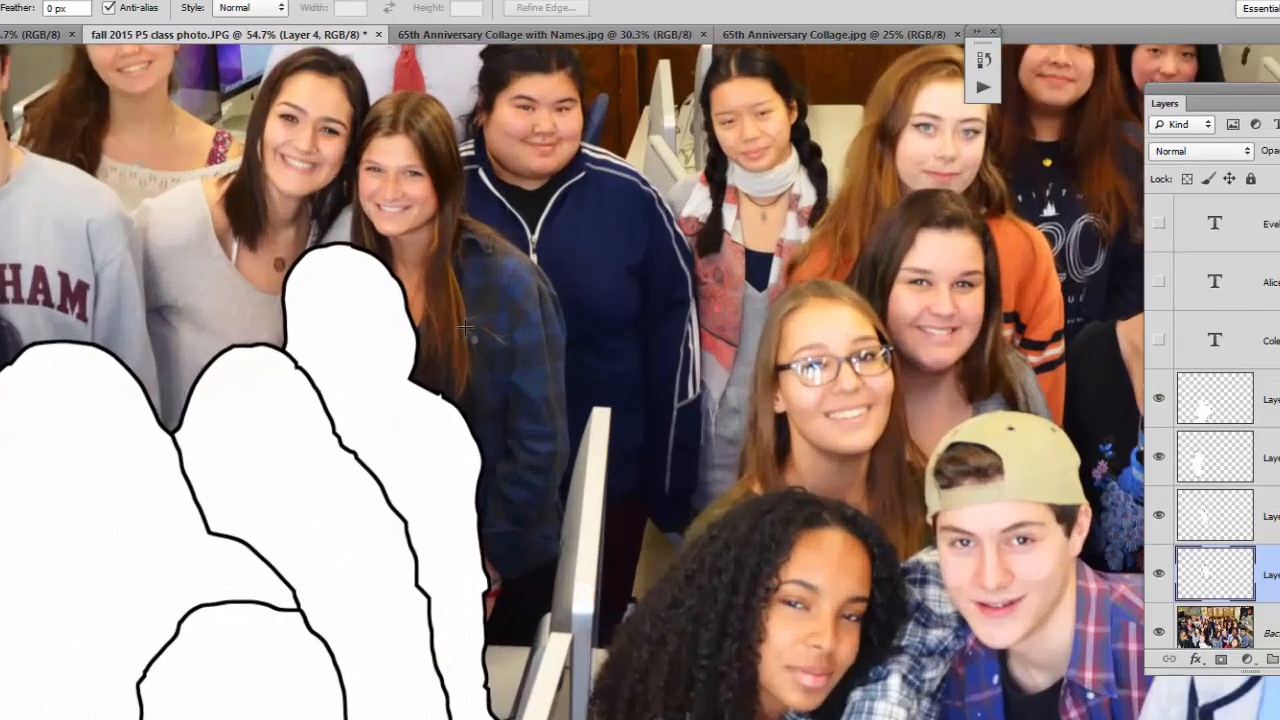
scroll(413, 320, up, 1)
scroll(397, 321, down, 2)
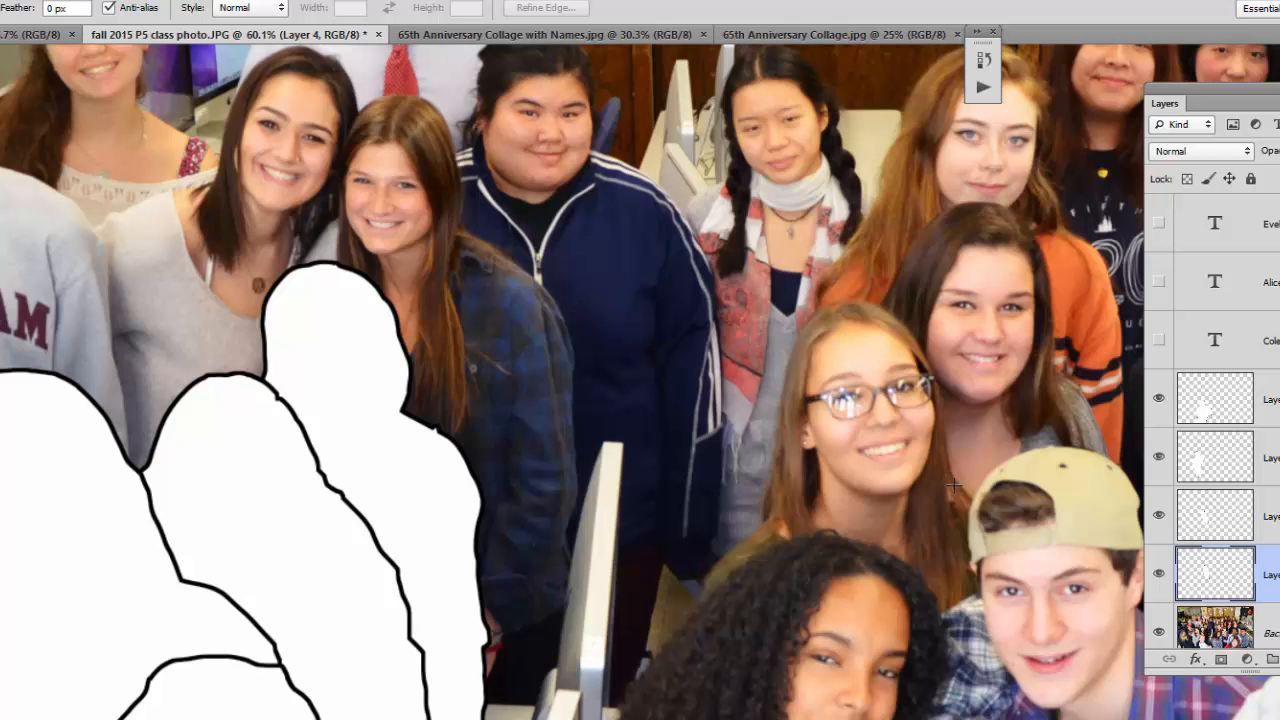
click(1272, 620)
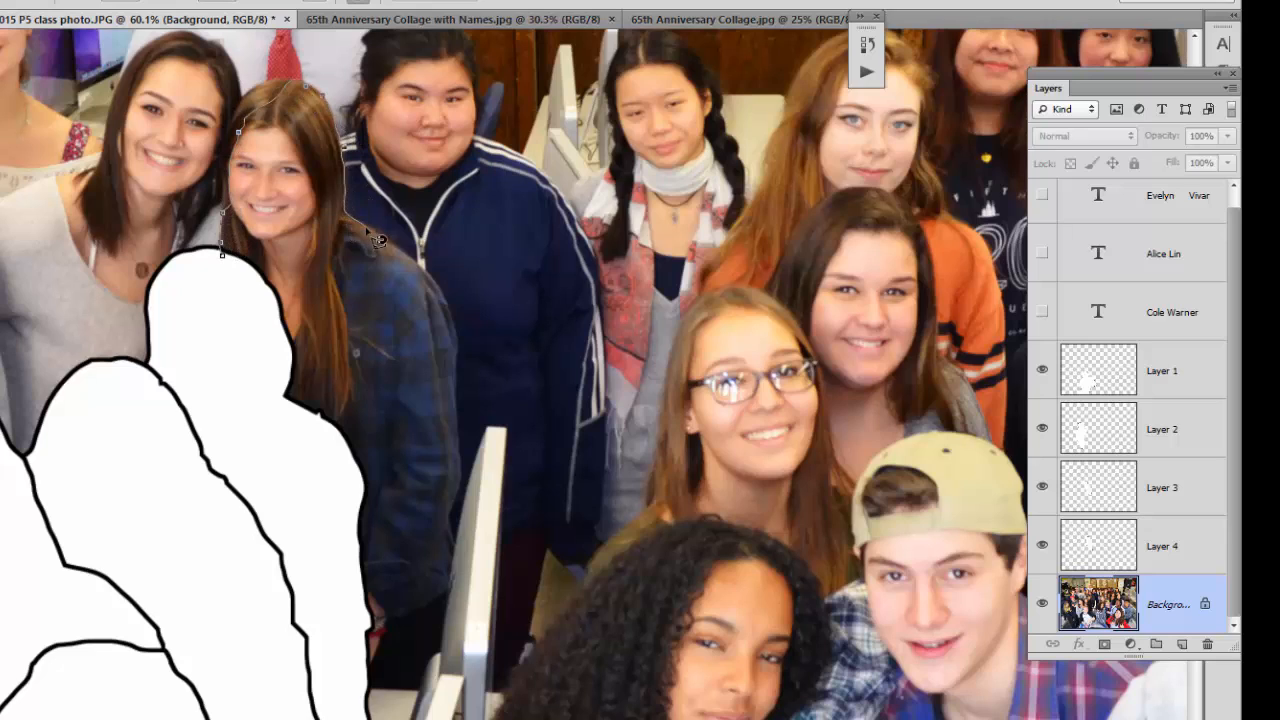
mouse_move(455, 340)
mouse_down()
mouse_move(466, 555)
mouse_move(400, 640)
mouse_move(310, 635)
mouse_move(234, 289)
mouse_move(217, 274)
mouse_up()
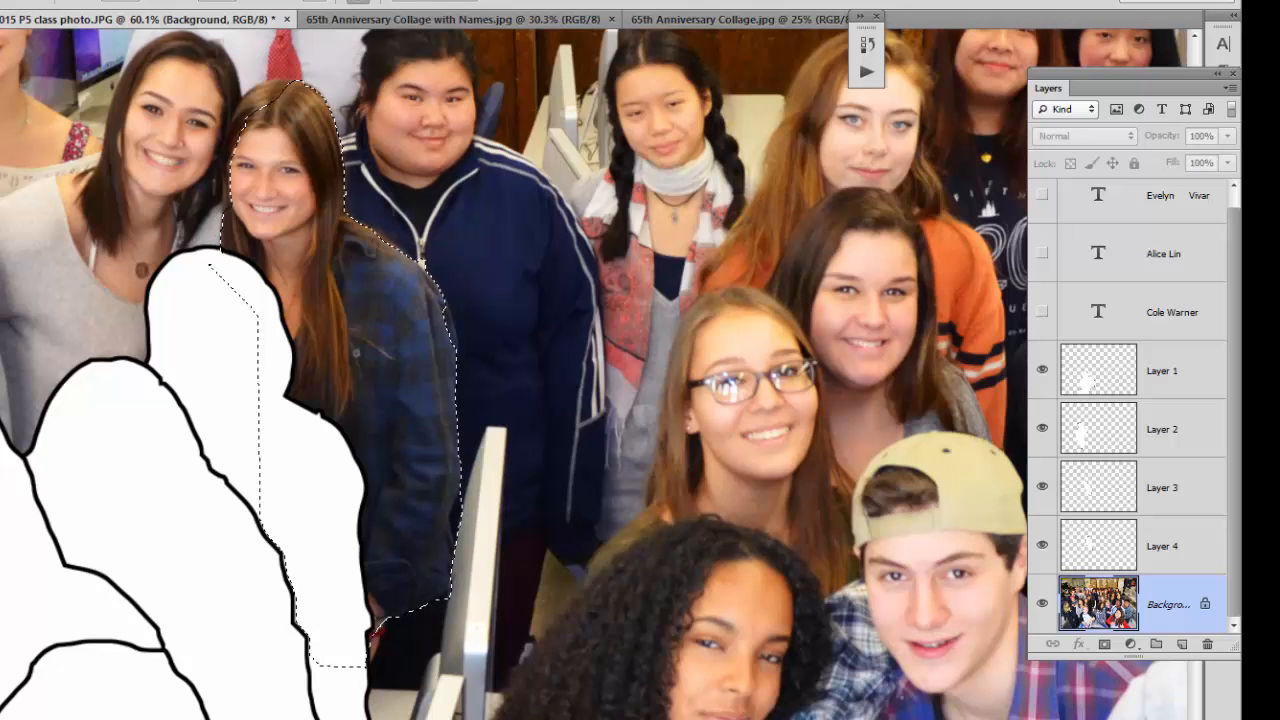
scroll(330, 120, up, 4)
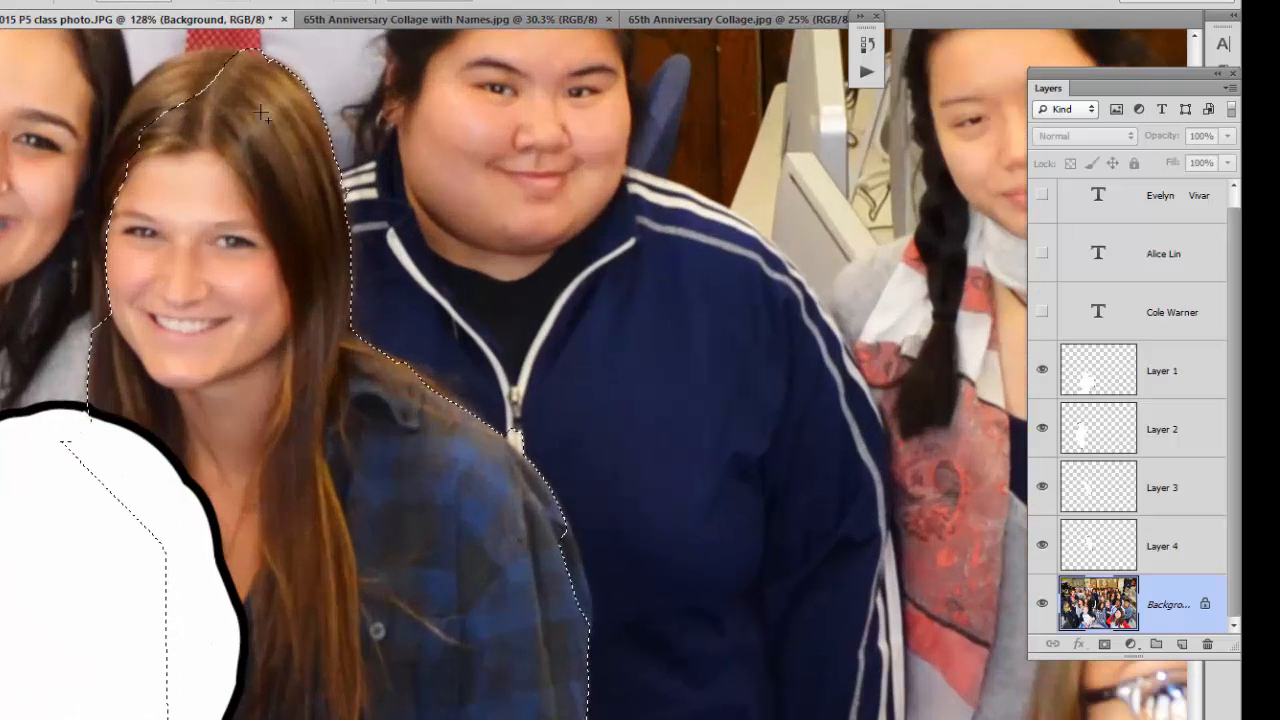
drag(162, 305, 100, 330)
scroll(214, 311, down, 2)
scroll(214, 311, down, 3)
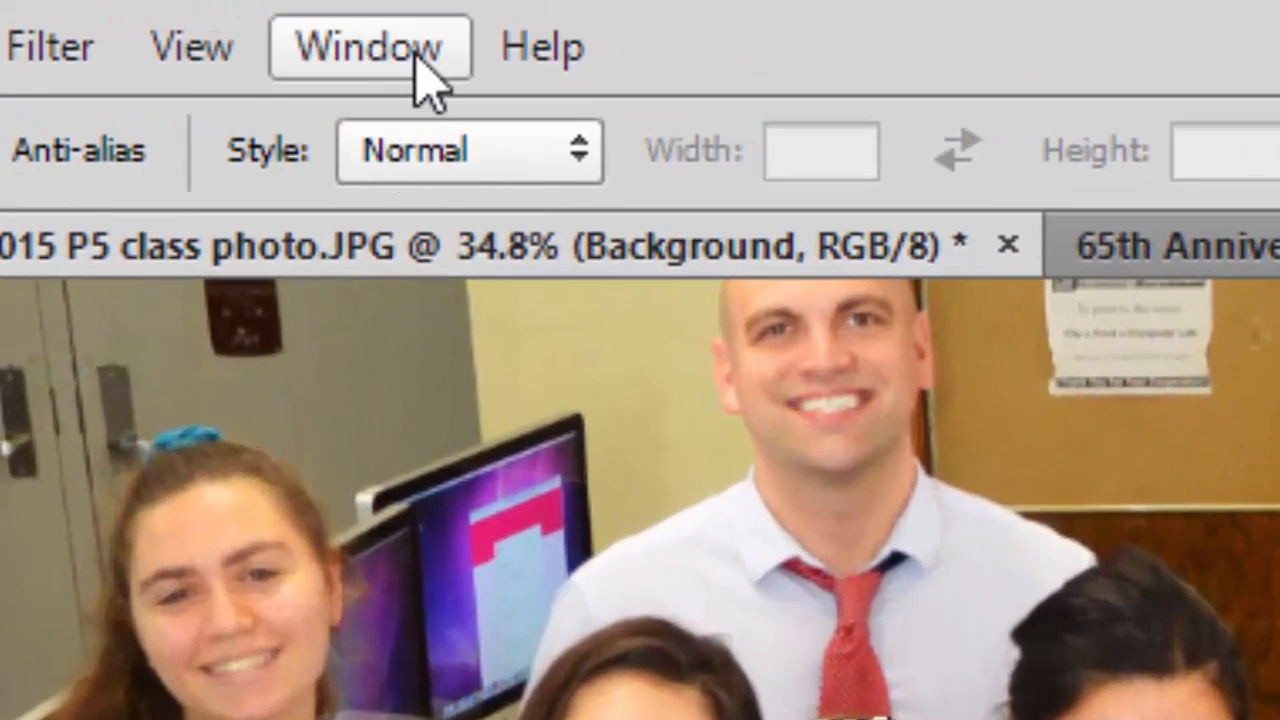
- Create a new action named "outline" in the Default Actions set with the color Red and start recording it
click(428, 72)
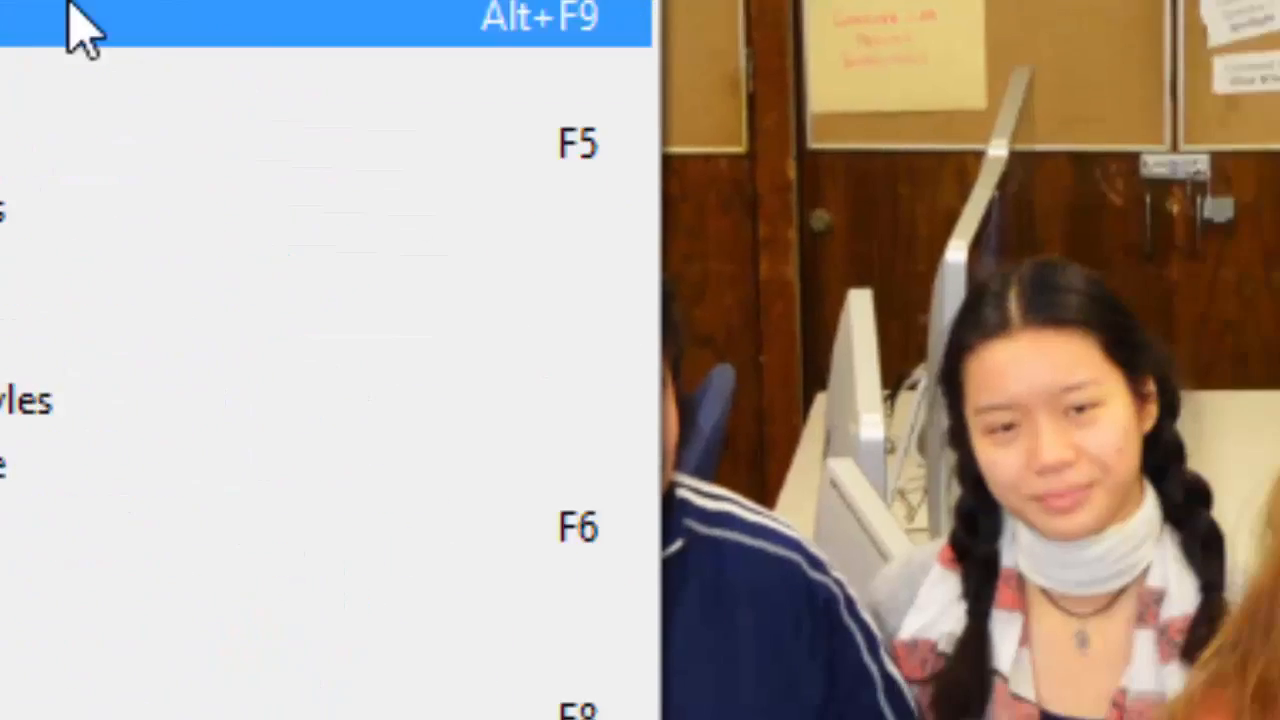
click(633, 380)
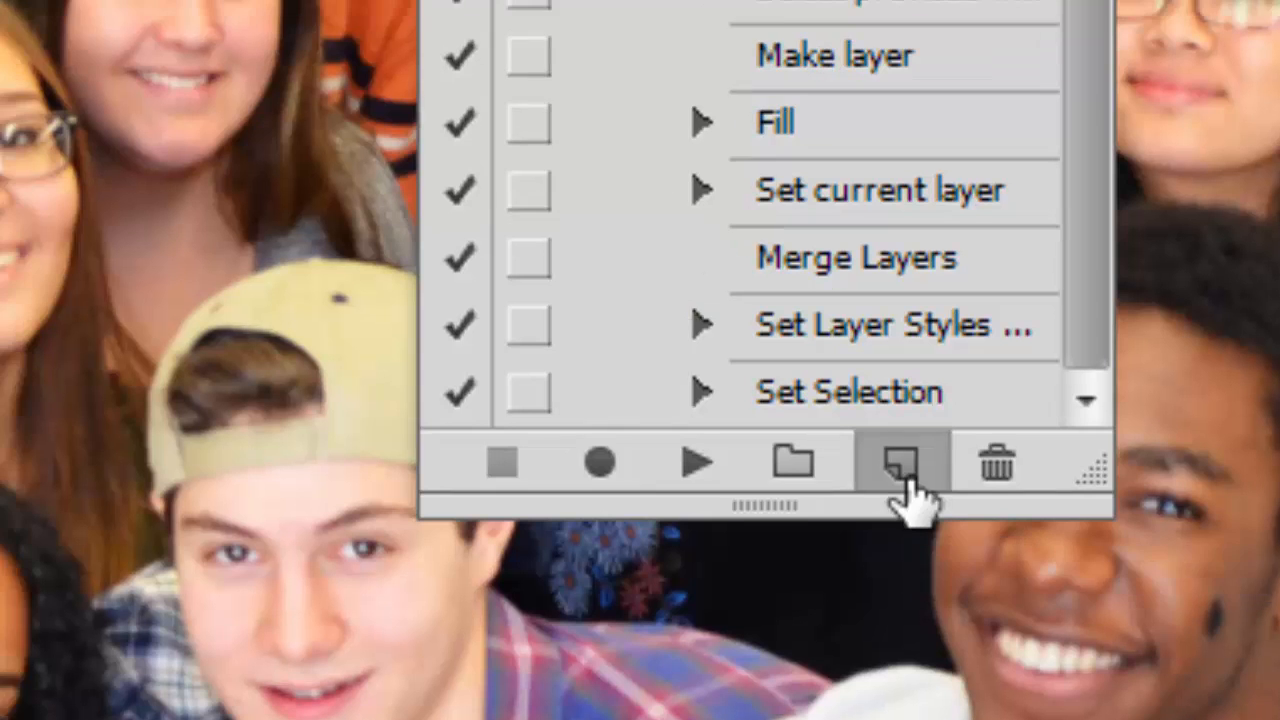
click(878, 452)
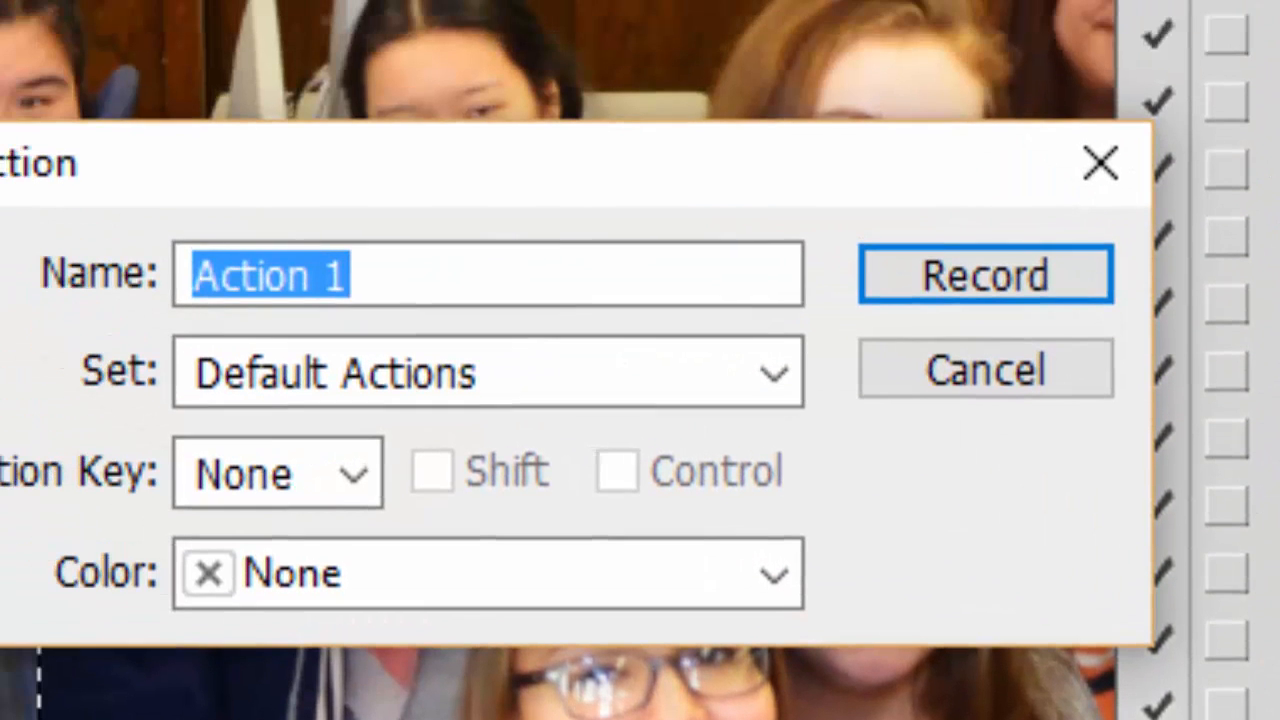
text(outline)
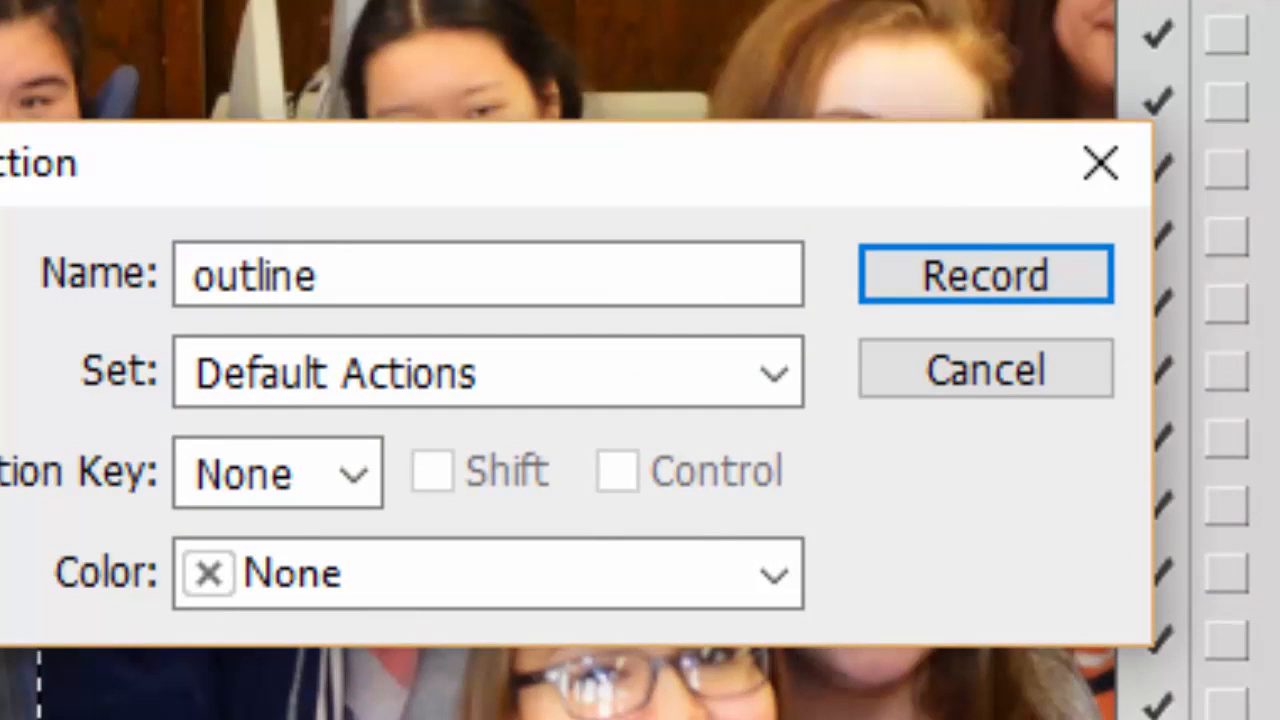
click(410, 590)
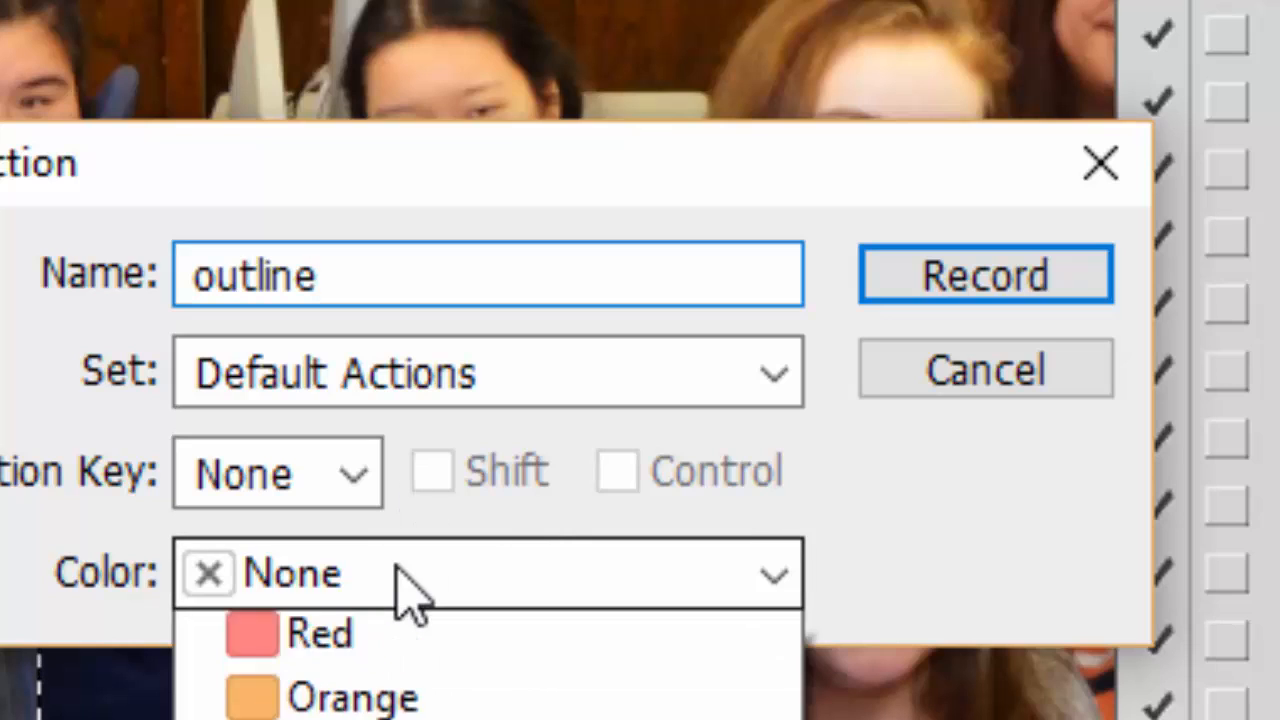
click(330, 716)
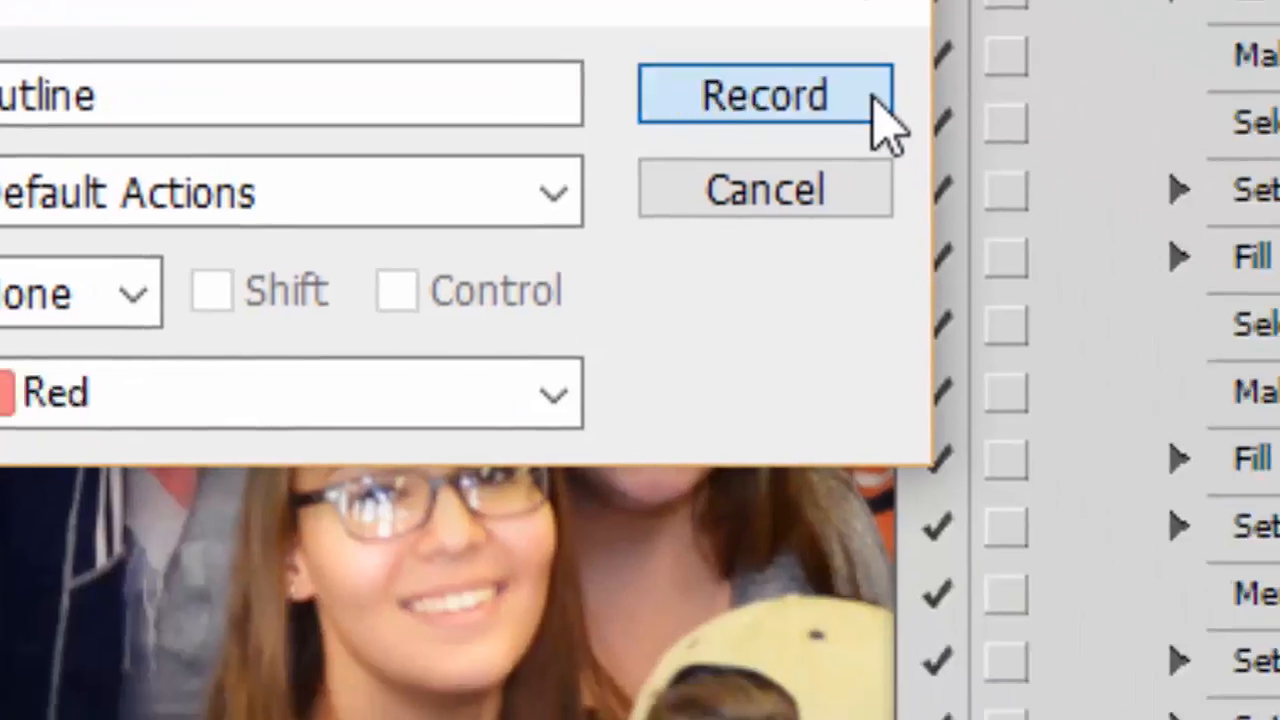
click(872, 97)
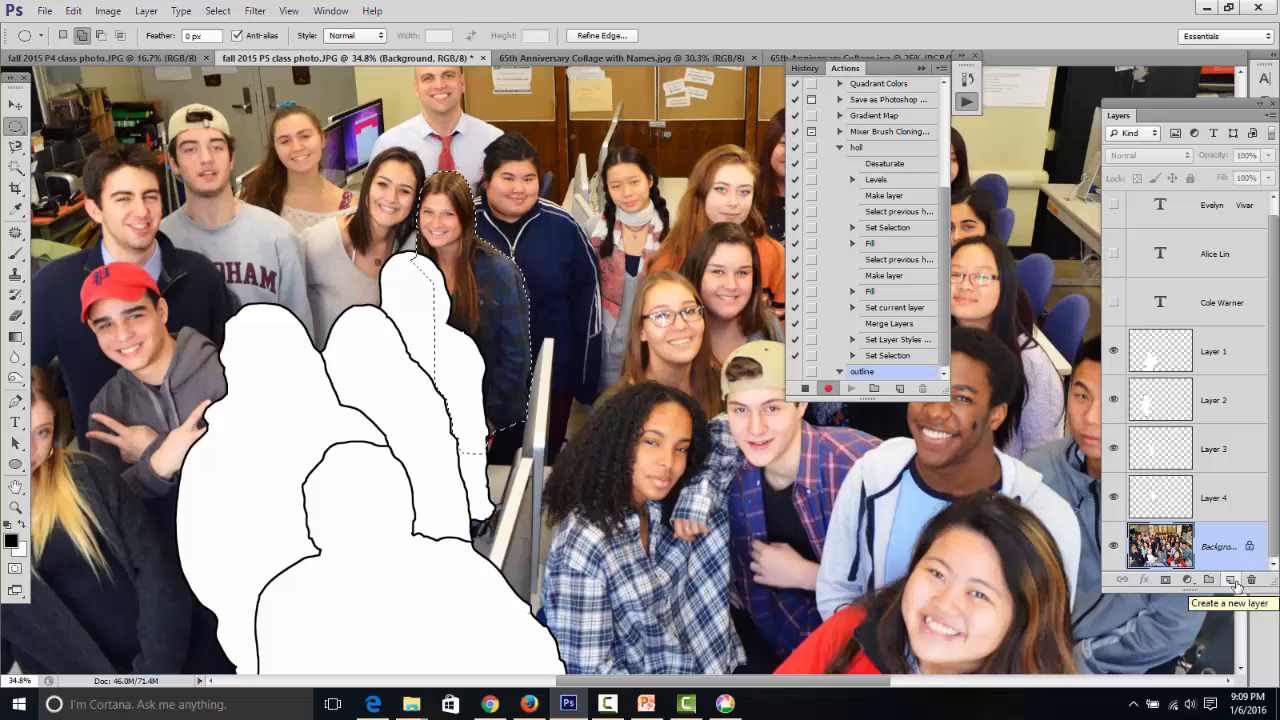
- Add a new layer and stroke the selection on it with a 7 px black line outside the edge
click(1236, 581)
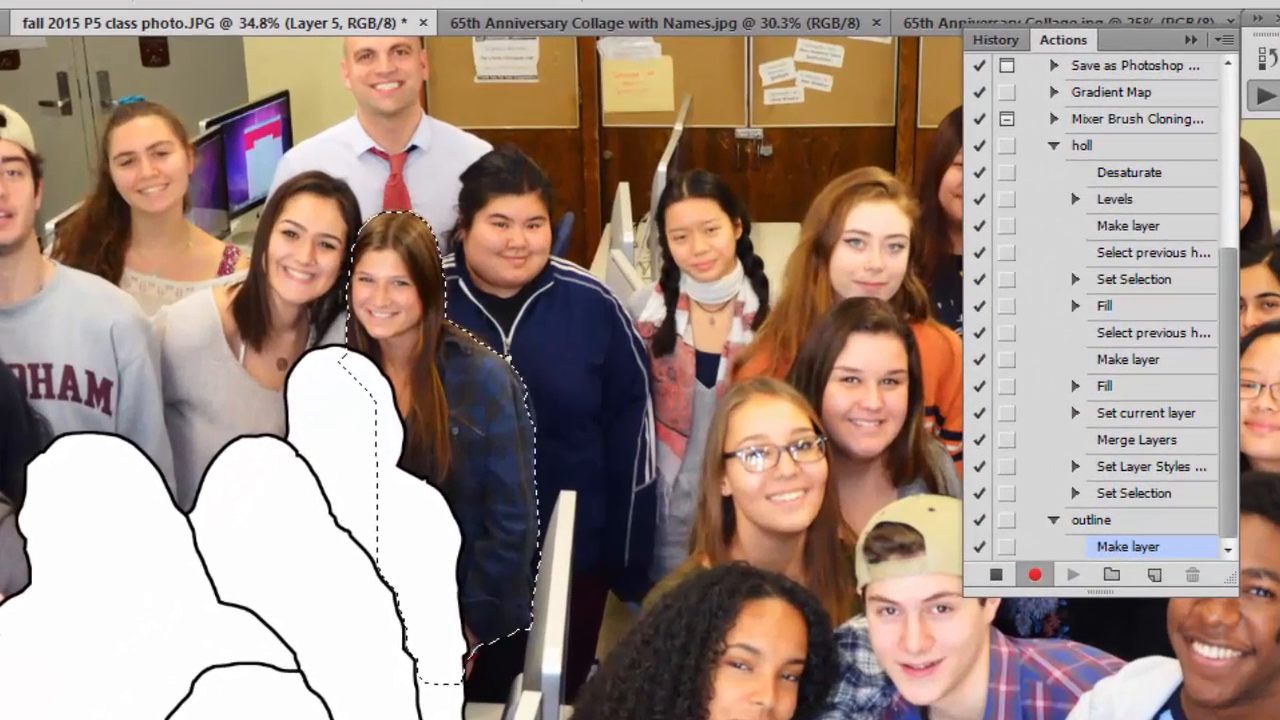
right_click(488, 451)
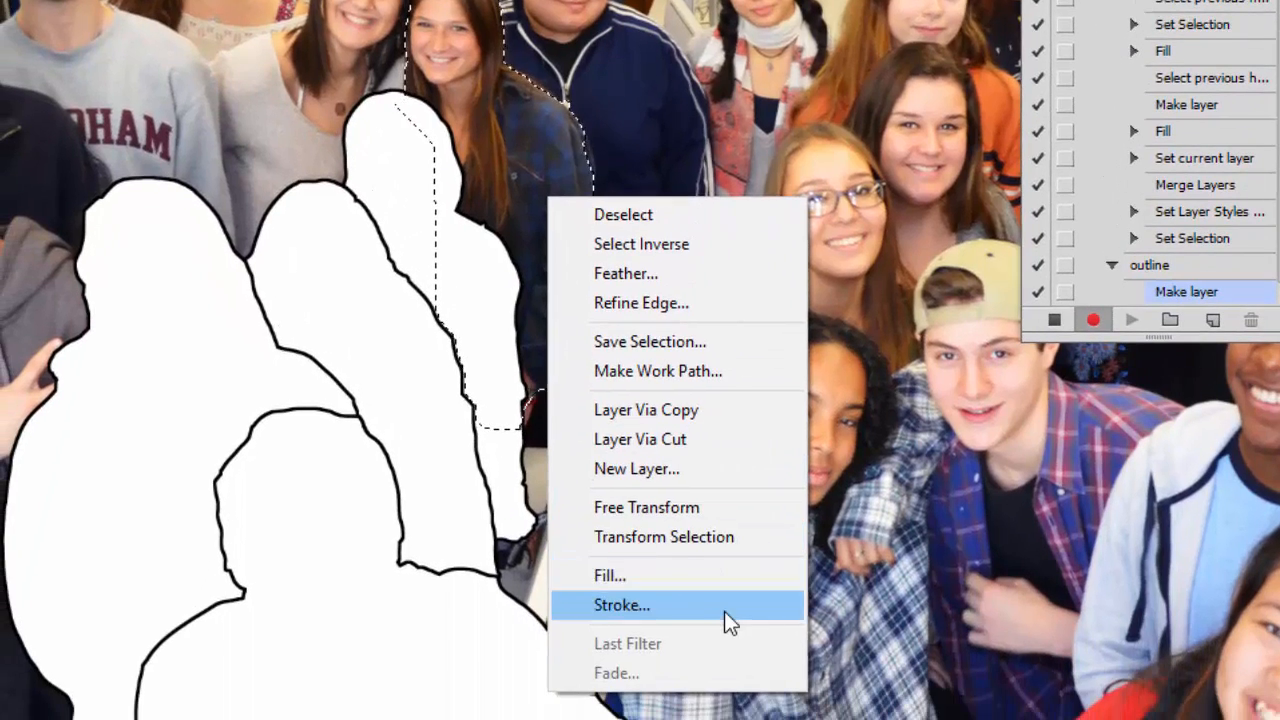
click(724, 611)
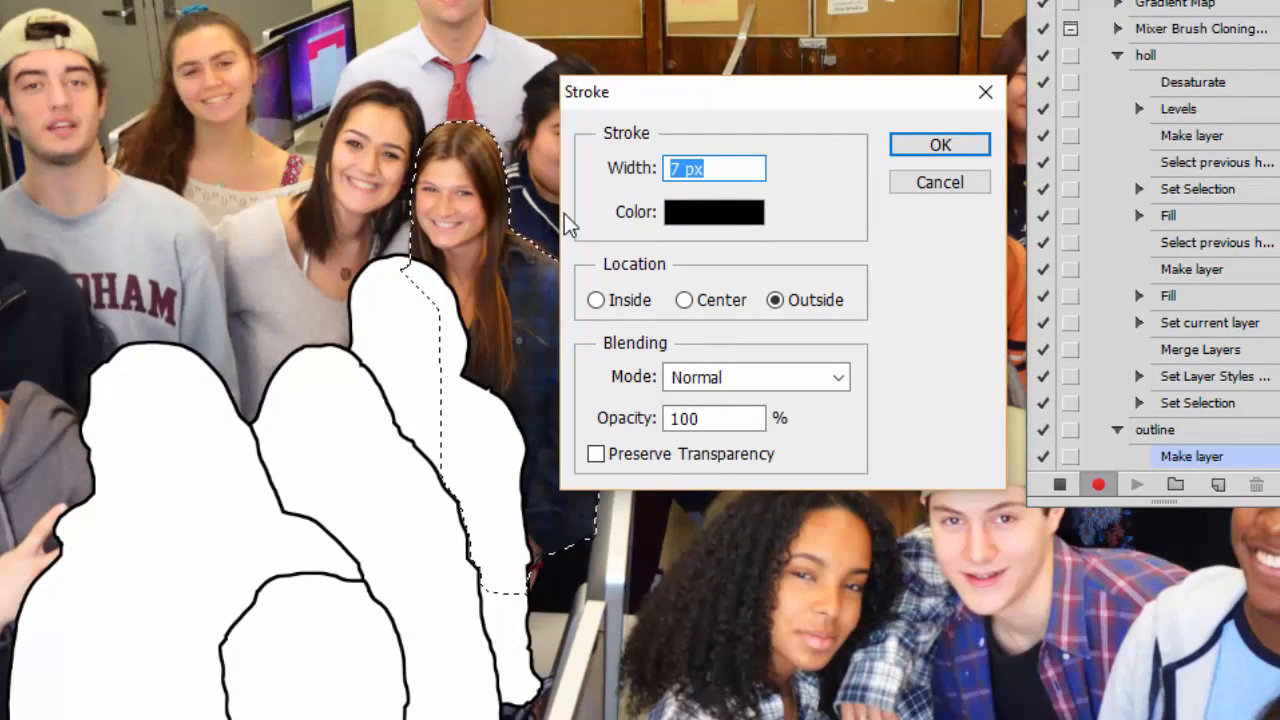
click(941, 145)
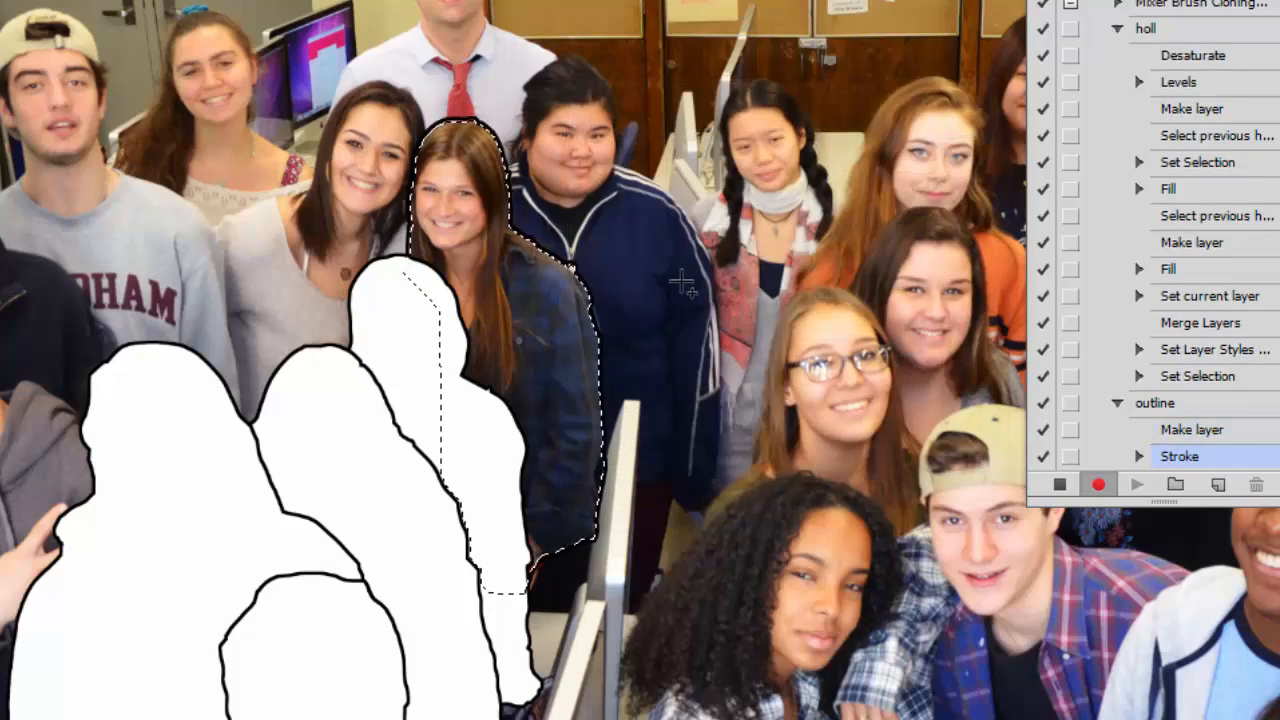
- Fill the selection with white, and end the action recording after deselecting
right_click(704, 305)
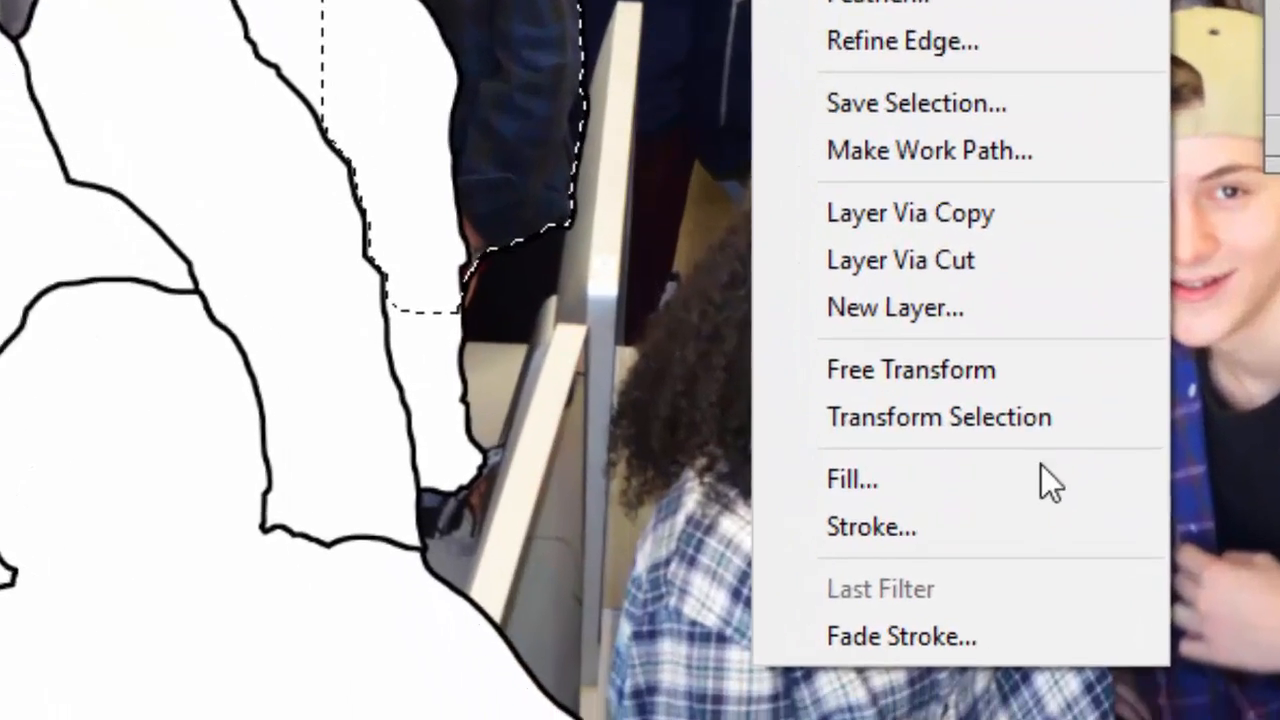
click(1045, 478)
click(1080, 195)
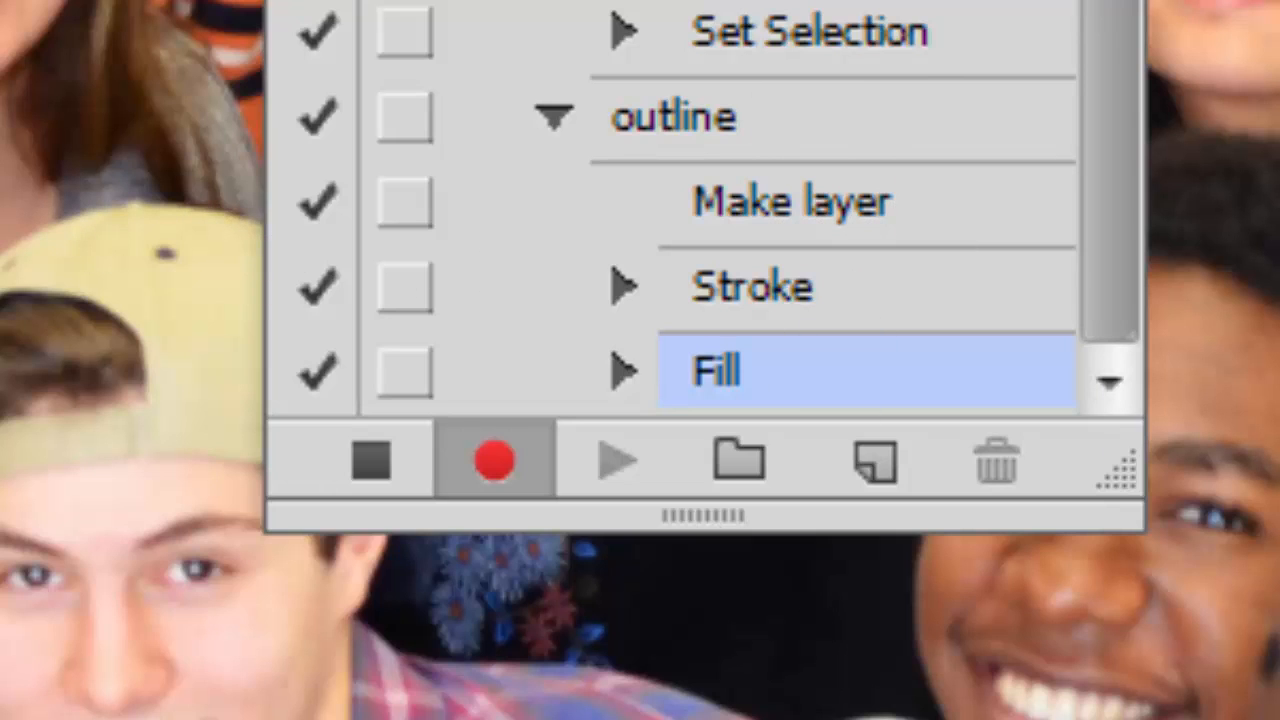
key(ctrl+d)
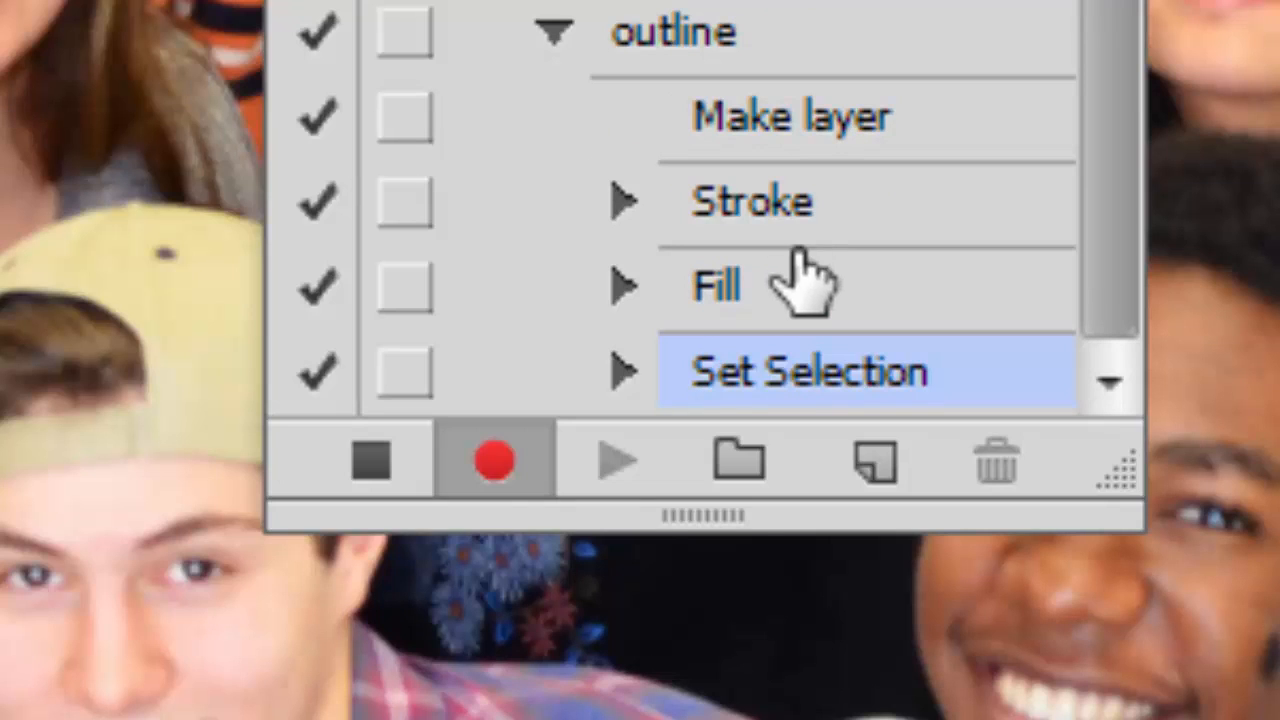
click(386, 482)
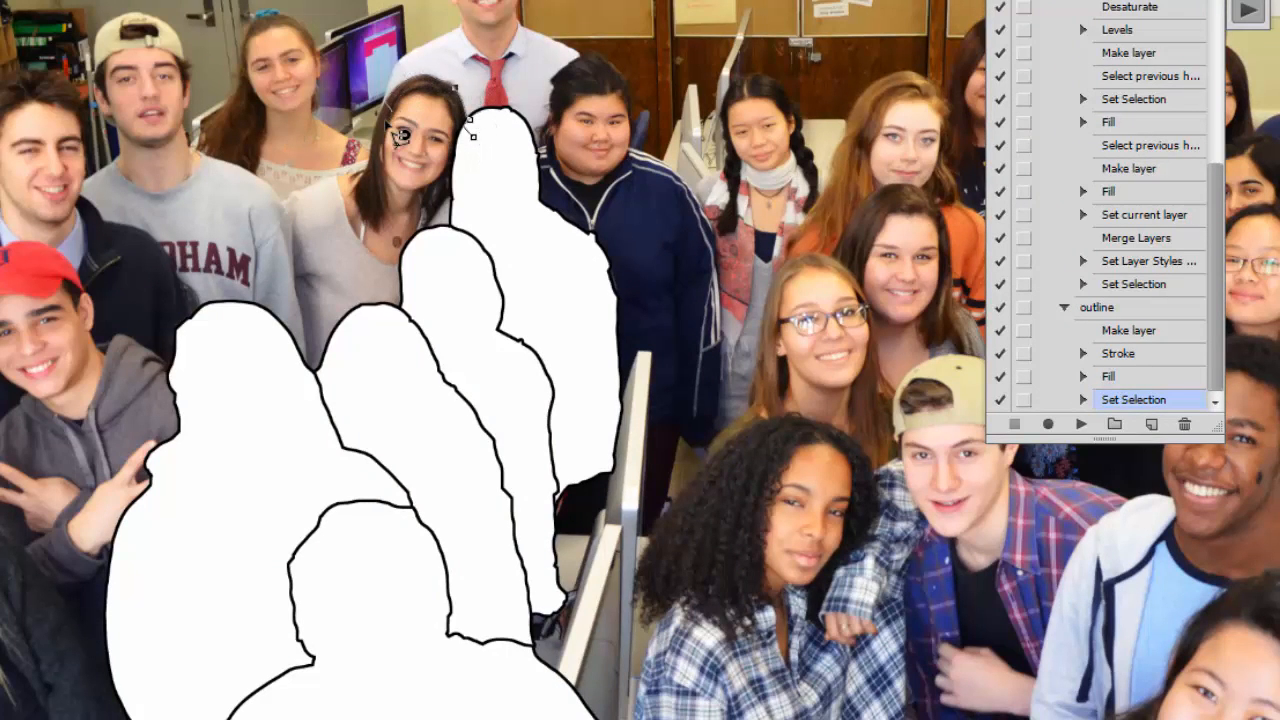
- Select the dark-haired girl in the light sweater next to the newest silhouette, tracing with the Magnetic Lasso and overlapping the neighboring silhouettes
click(286, 265)
click(297, 328)
click(309, 374)
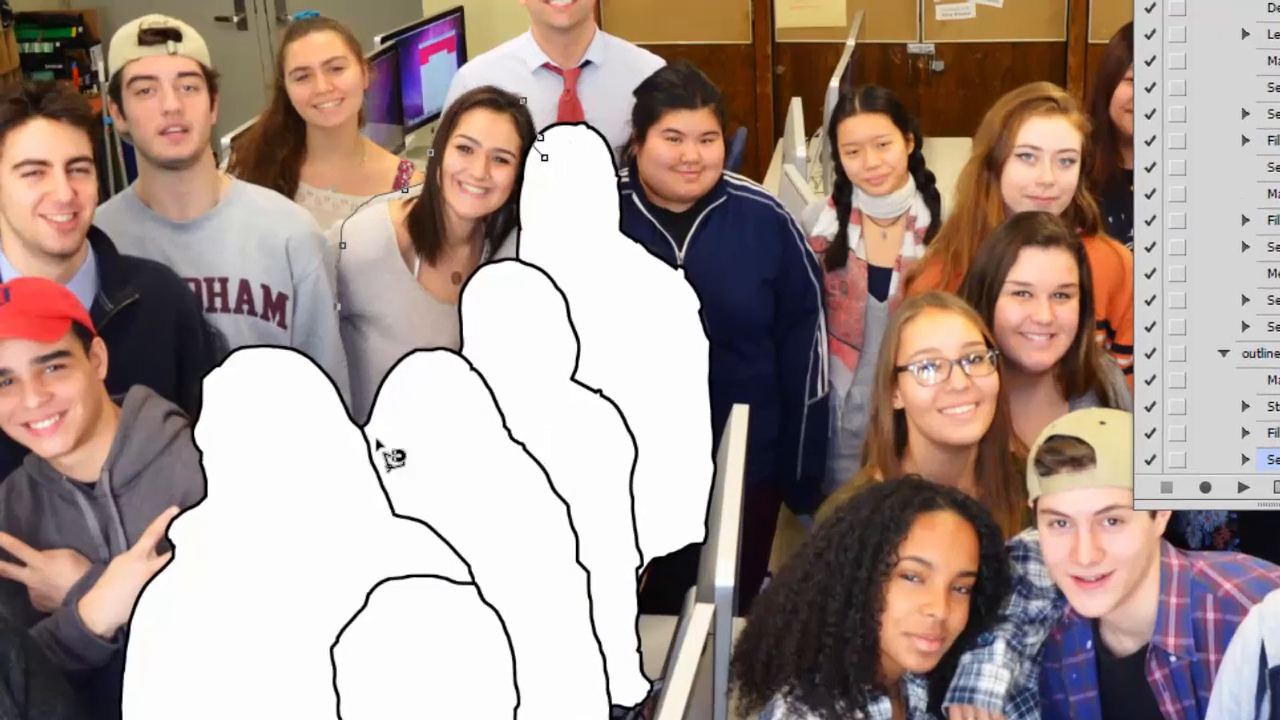
click(379, 371)
click(414, 330)
click(480, 226)
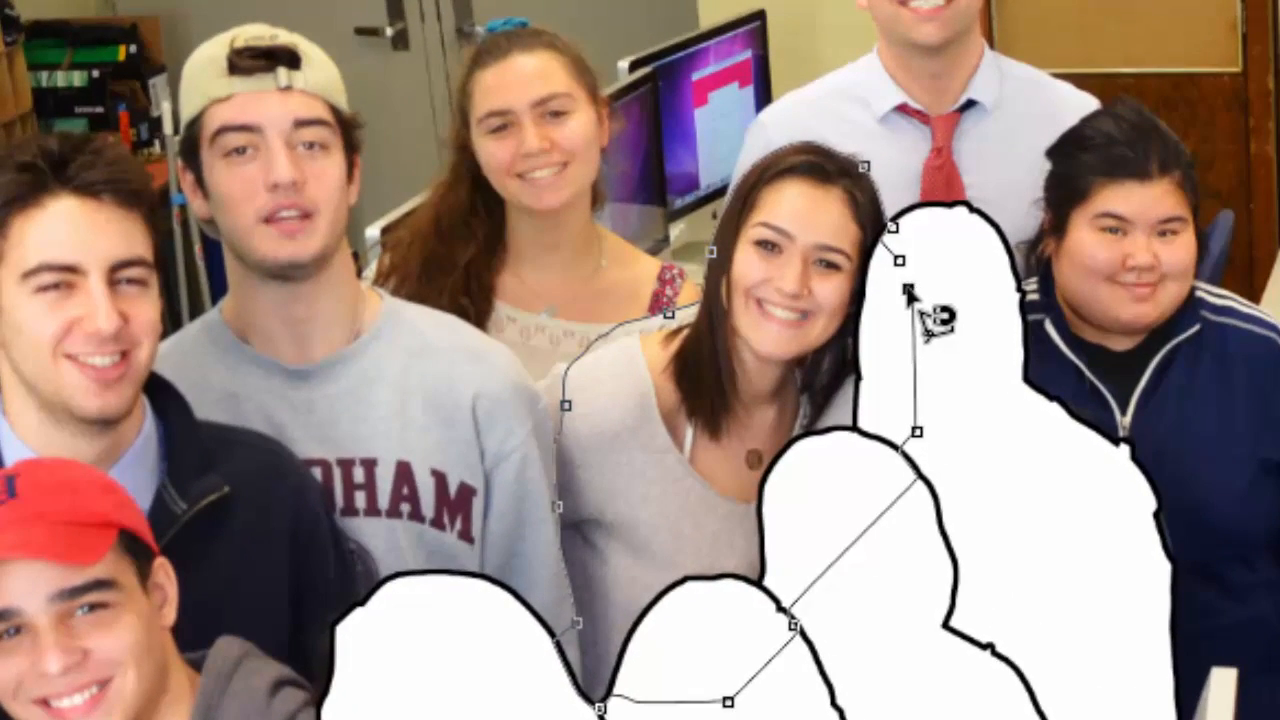
click(908, 290)
key(ctrl+Return)
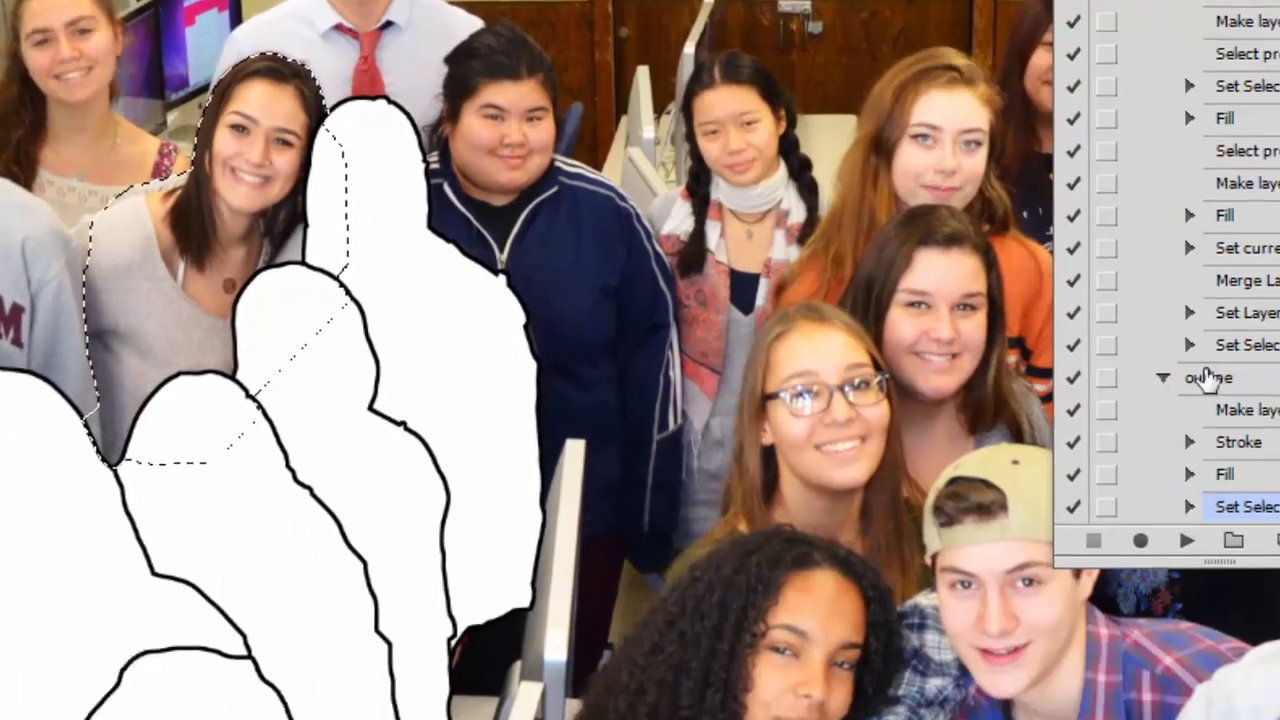
- Run the outline action on the selection and move the resulting layer below Layer 5
click(1207, 377)
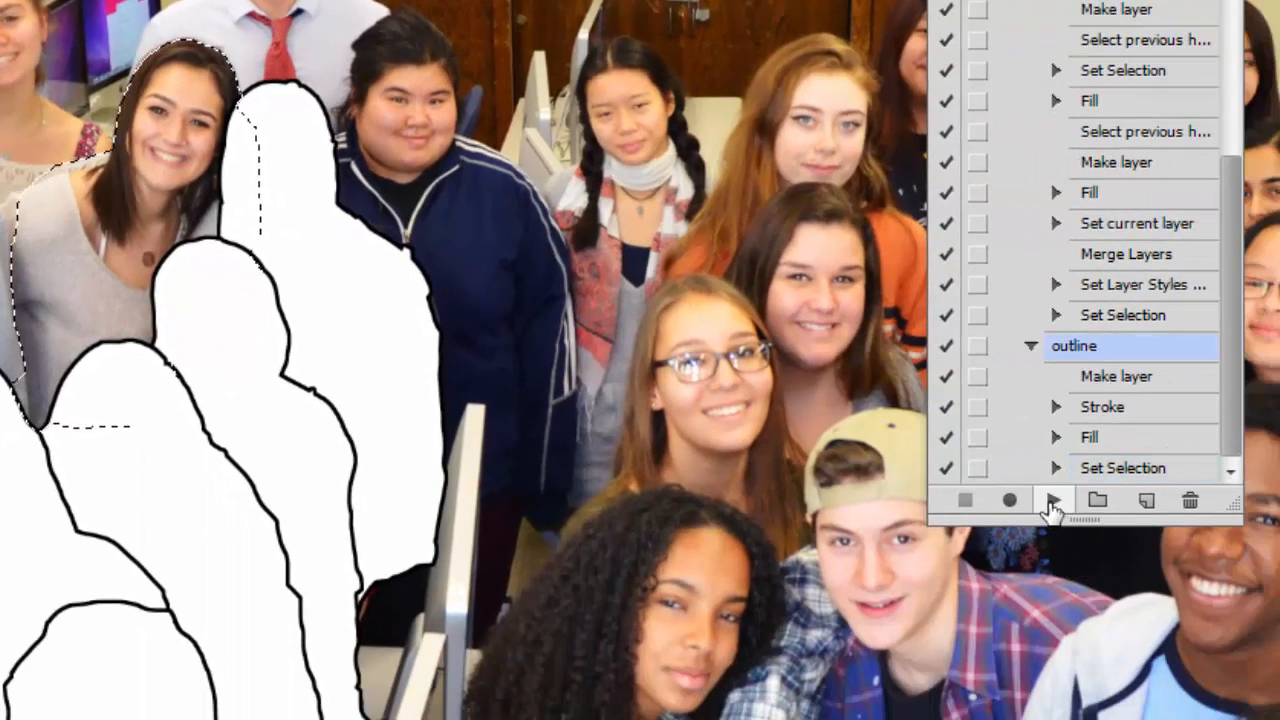
click(1052, 503)
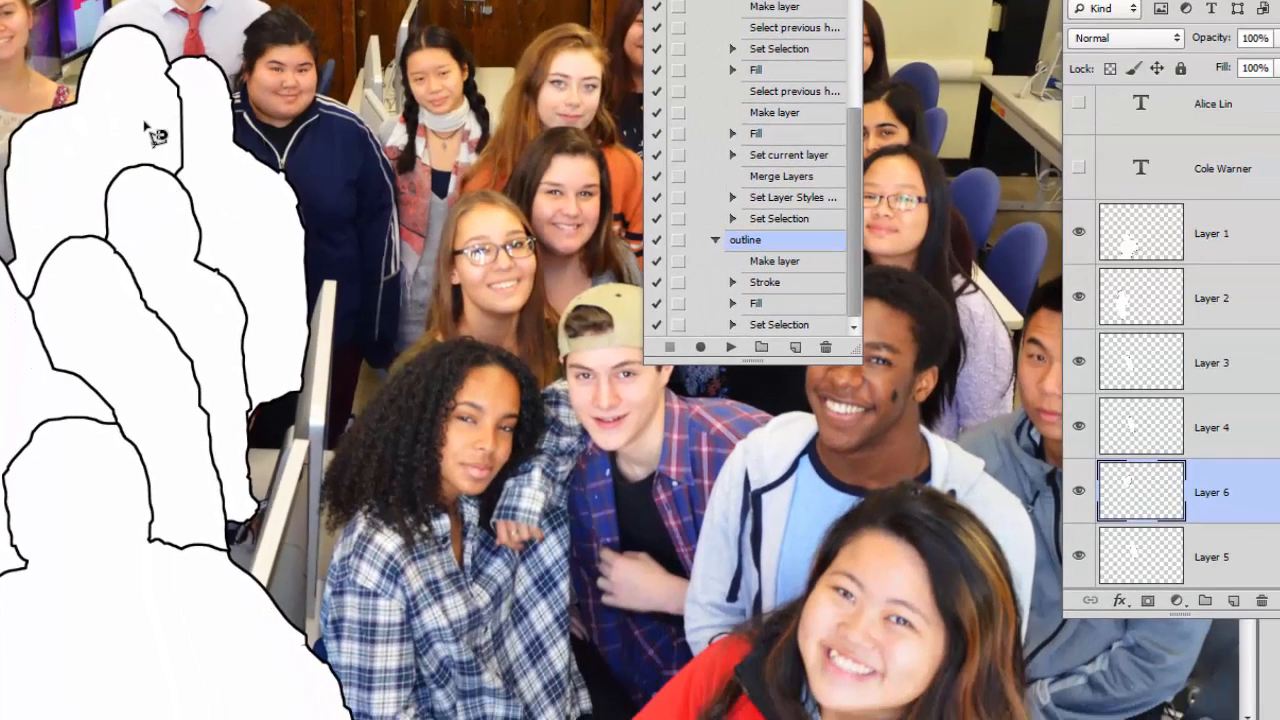
scroll(1145, 426, down, 1)
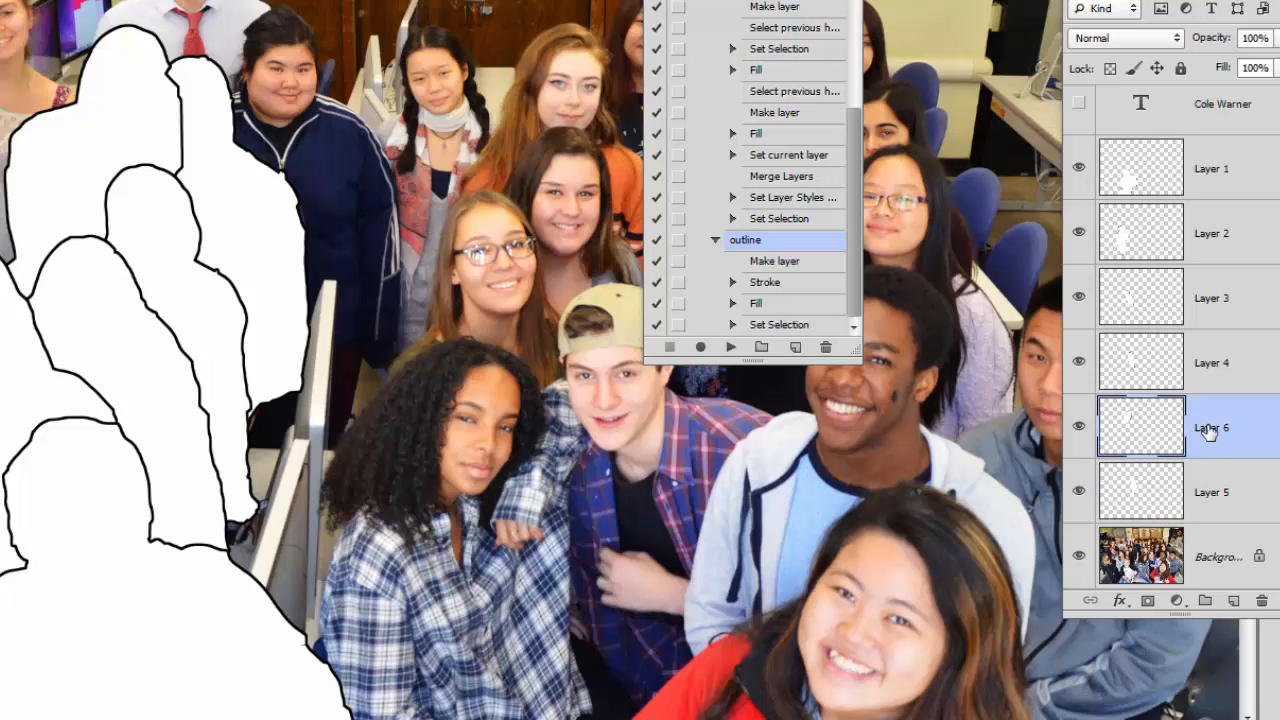
drag(1208, 428, 1216, 506)
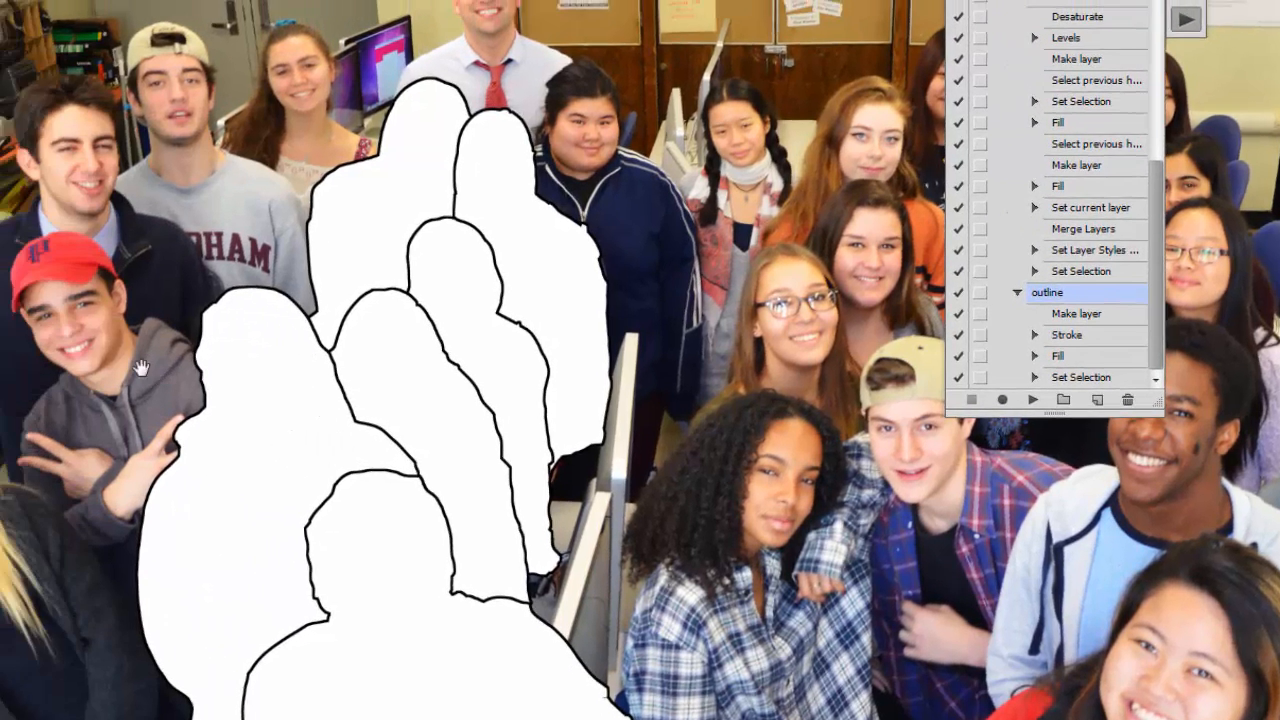
- Start a Magnetic Lasso trace around the blonde girl in the dark jacket, from one arm over her shoulder and head to the other arm
drag(215, 356, 433, 117)
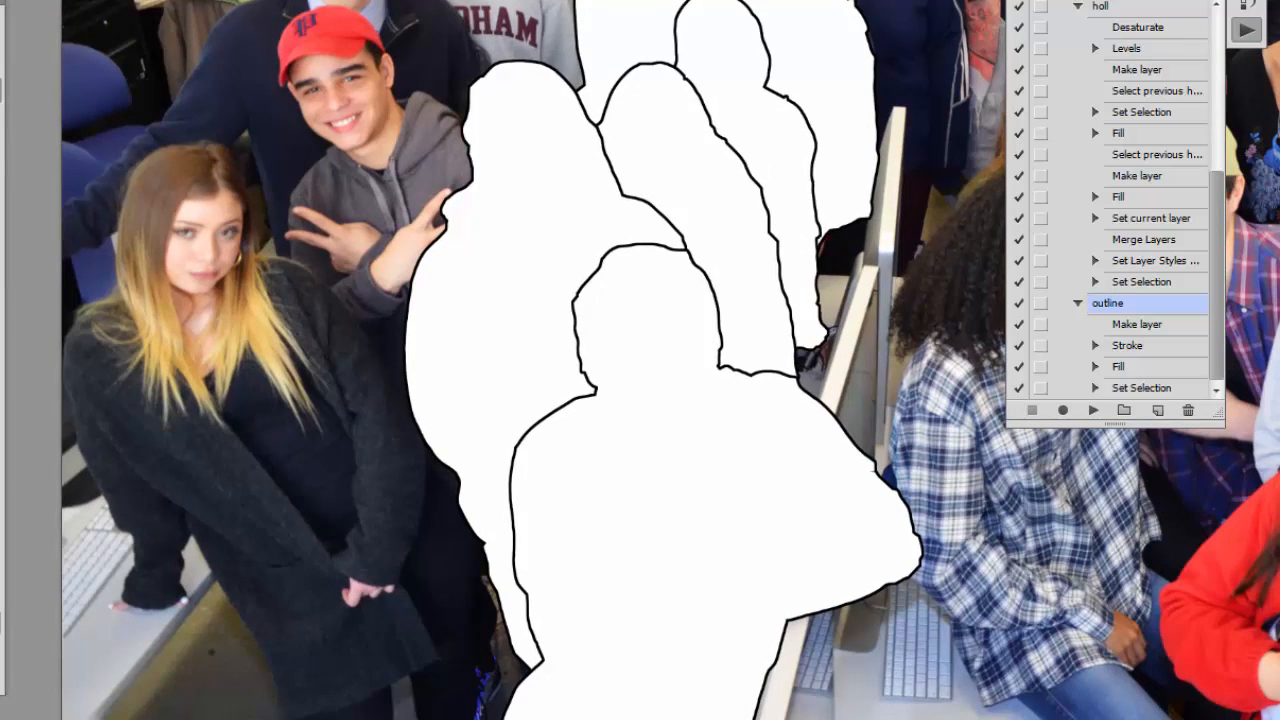
click(424, 432)
click(374, 370)
click(302, 276)
click(262, 258)
click(244, 217)
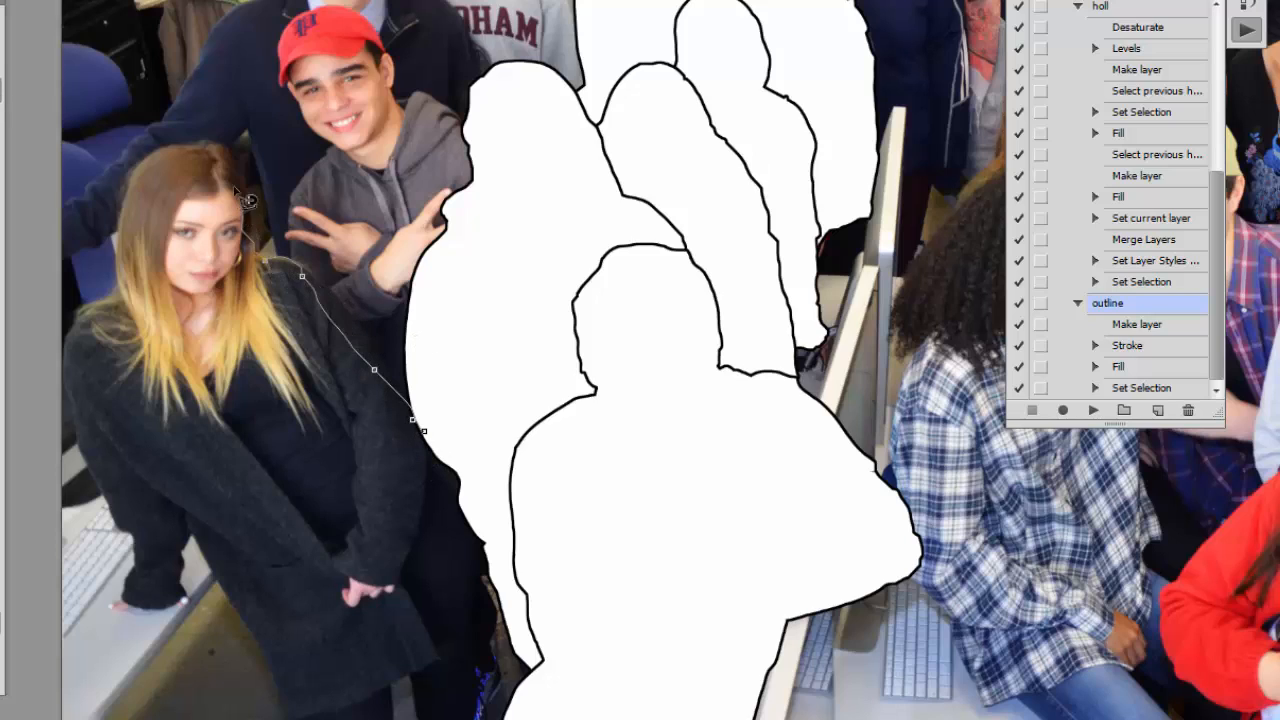
click(228, 186)
click(158, 150)
click(130, 181)
click(113, 244)
click(63, 352)
click(76, 430)
click(94, 479)
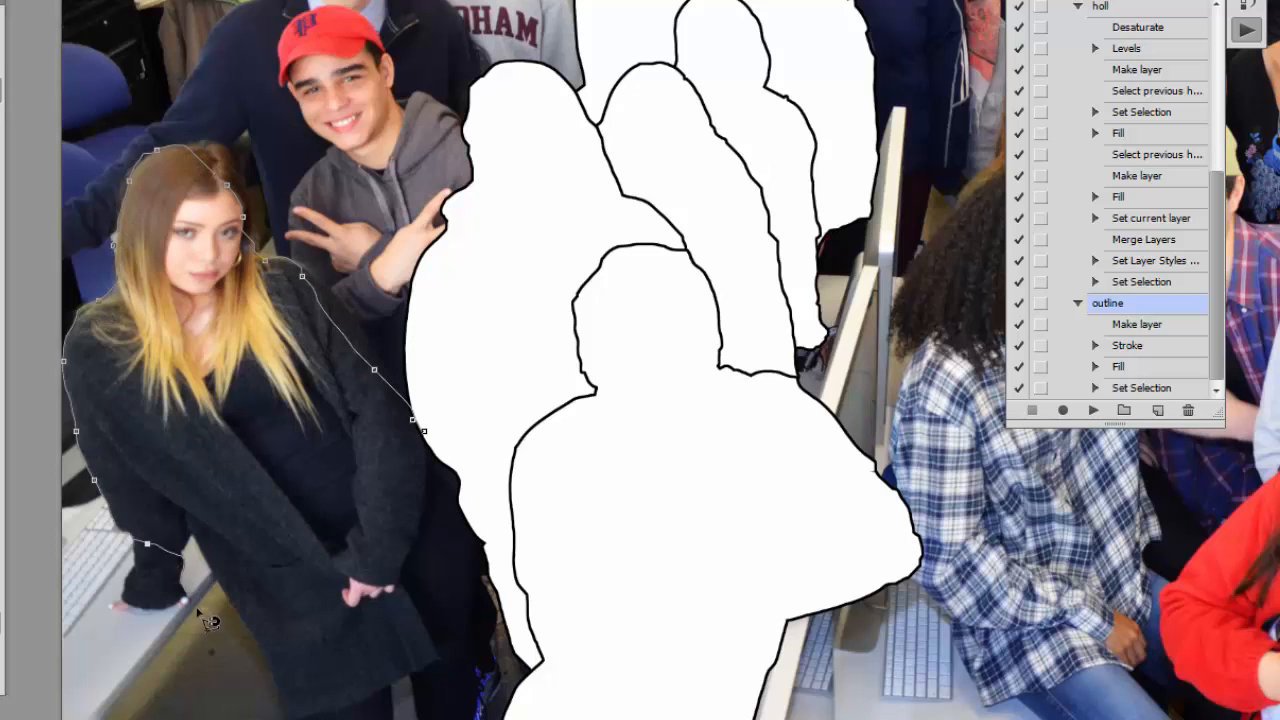
- Close the blonde girl's selection around her lower body, overlapping the neighboring silhouettes, and run the outline action on it
click(147, 543)
click(183, 541)
click(267, 635)
click(303, 712)
click(540, 690)
click(586, 580)
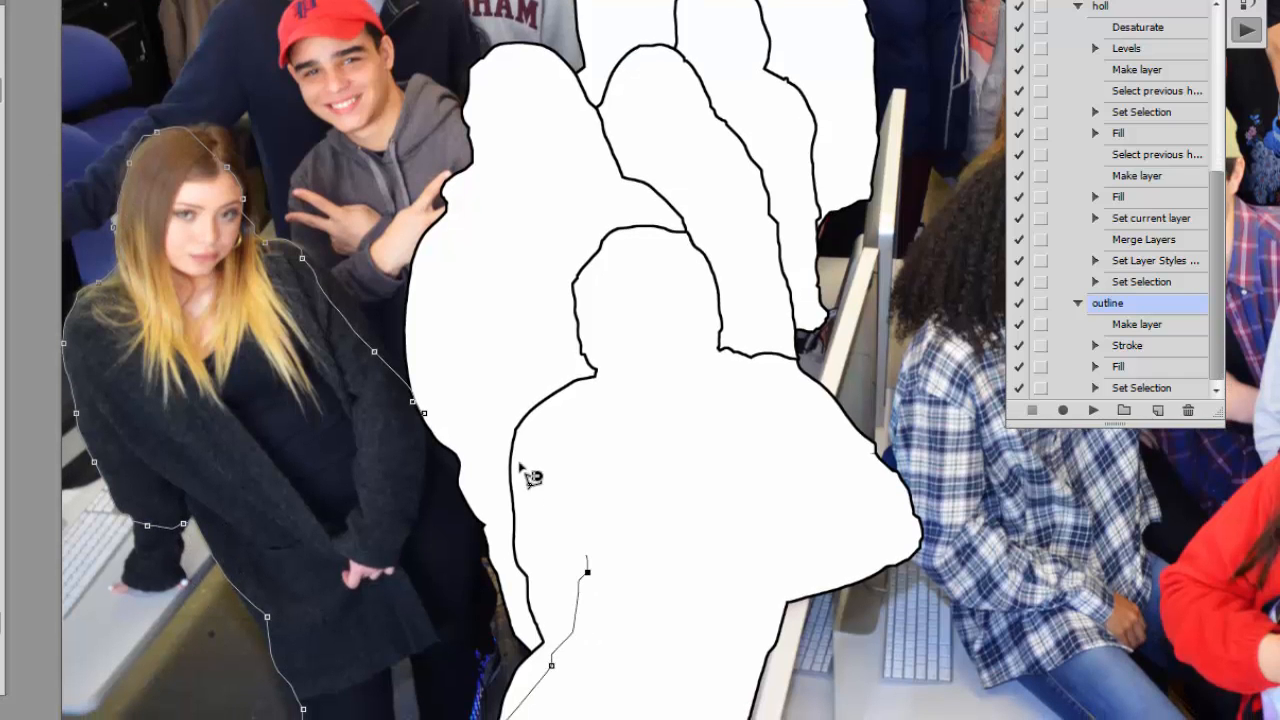
click(510, 440)
click(437, 384)
key(ctrl+Return)
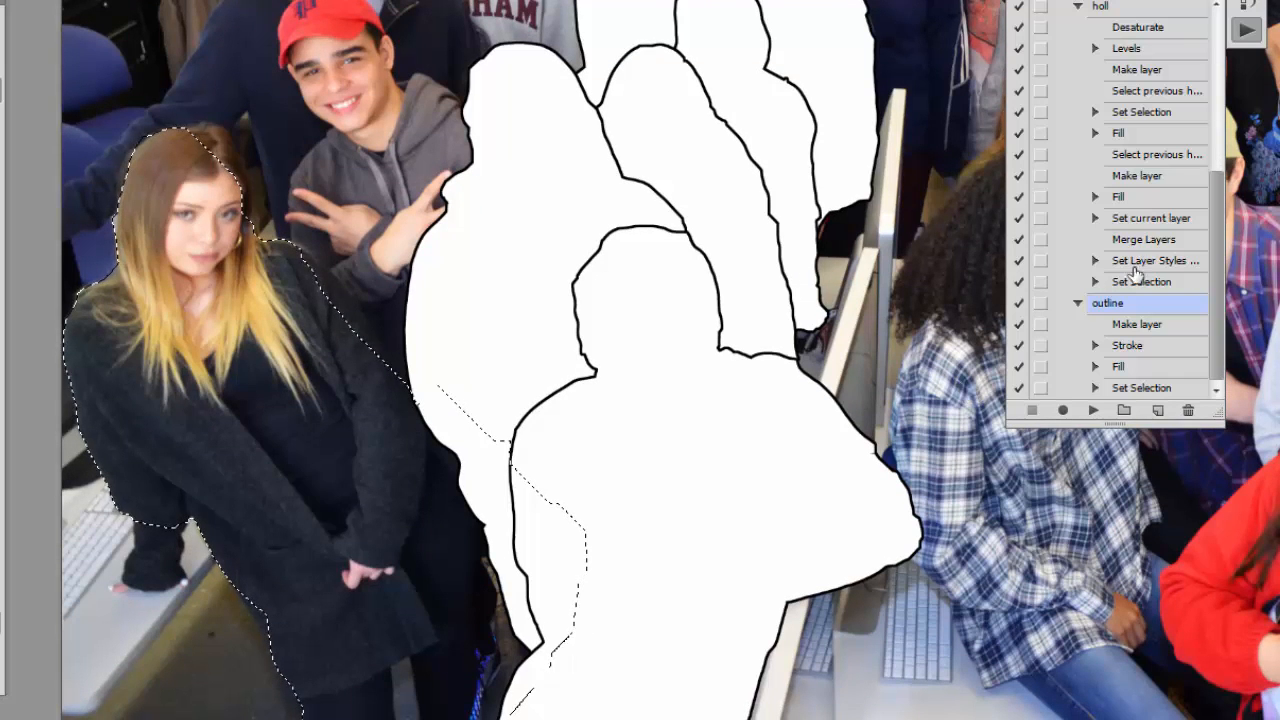
click(1093, 411)
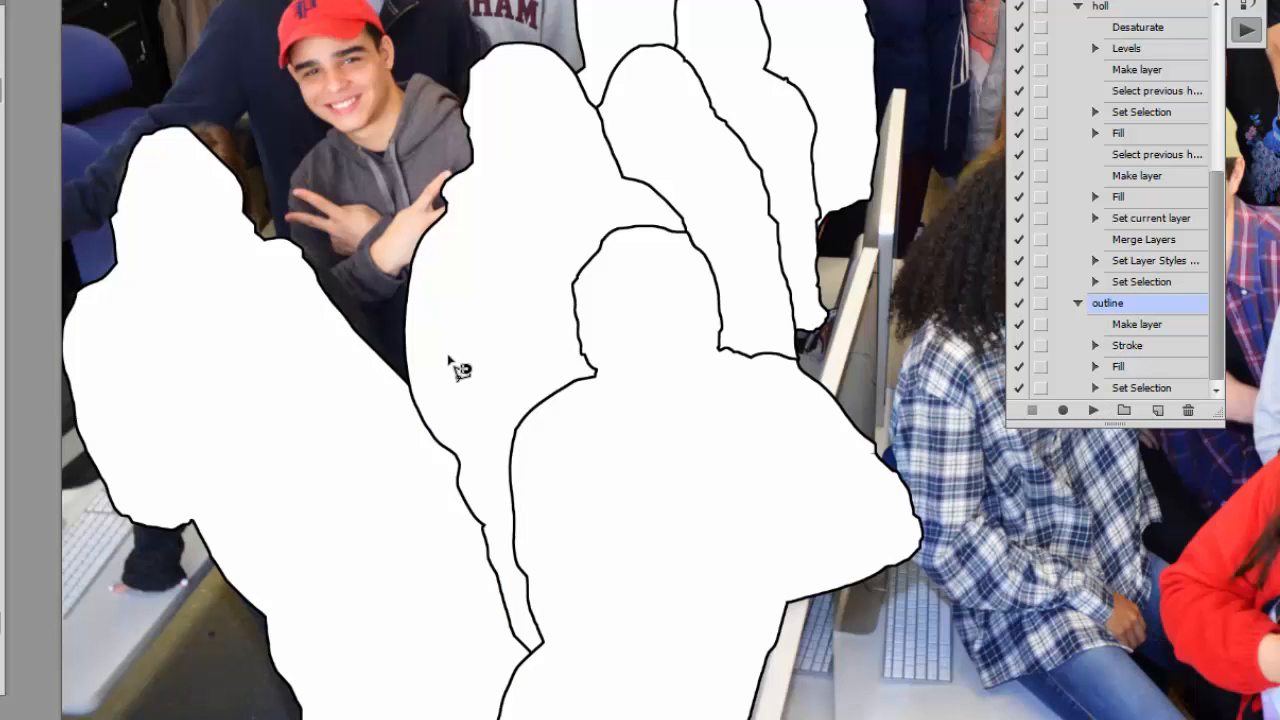
- Select the boy in the red cap with the Magnetic Lasso and run the outline action on the selection
click(269, 262)
drag(305, 157, 299, 72)
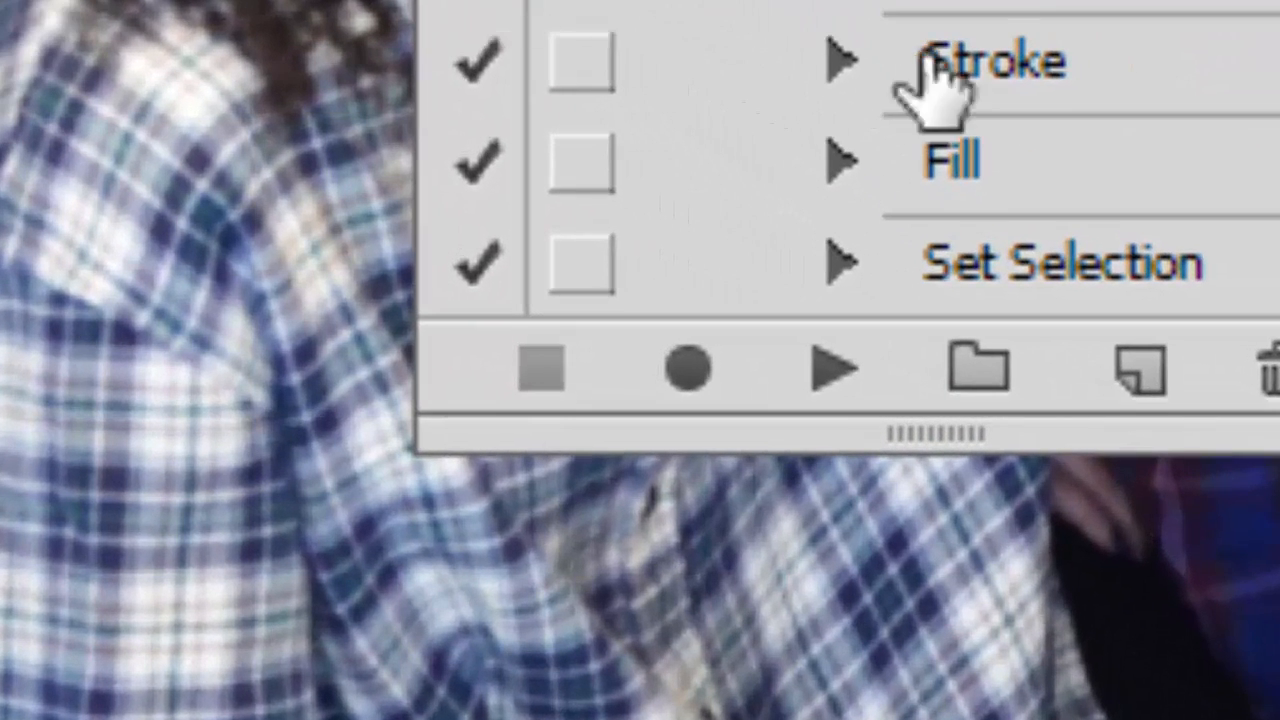
click(835, 370)
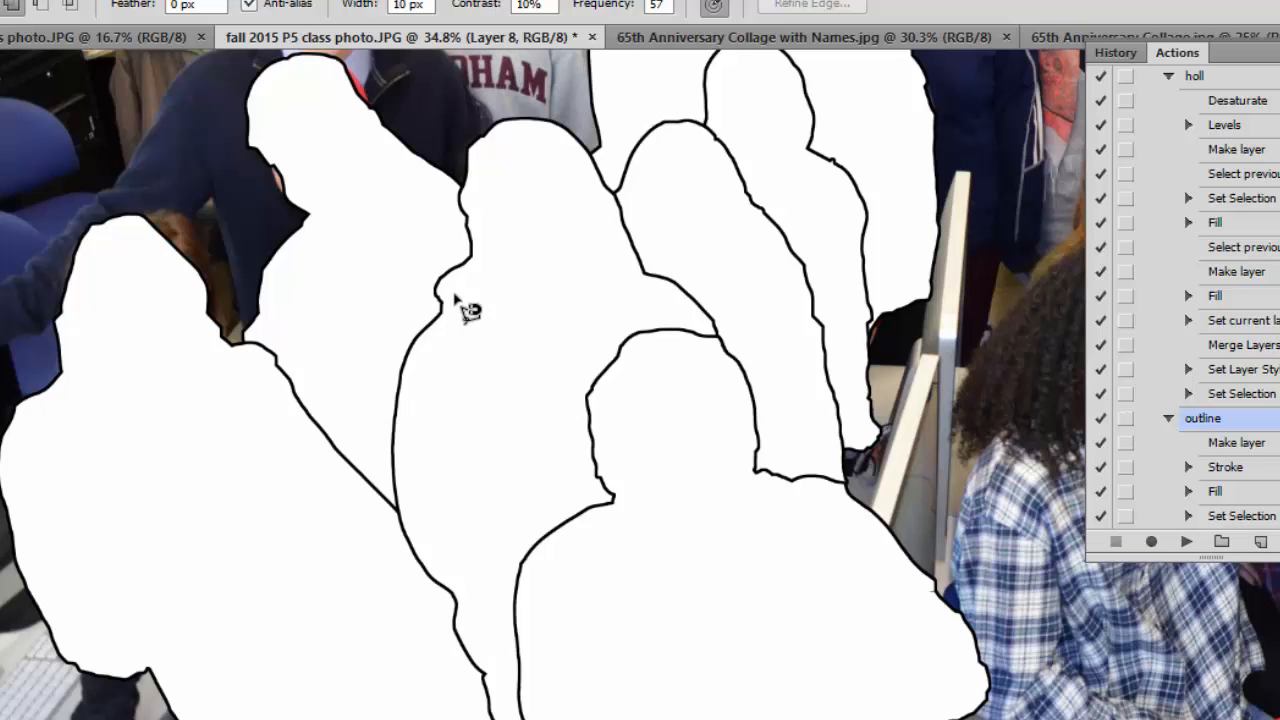
drag(597, 274, 595, 368)
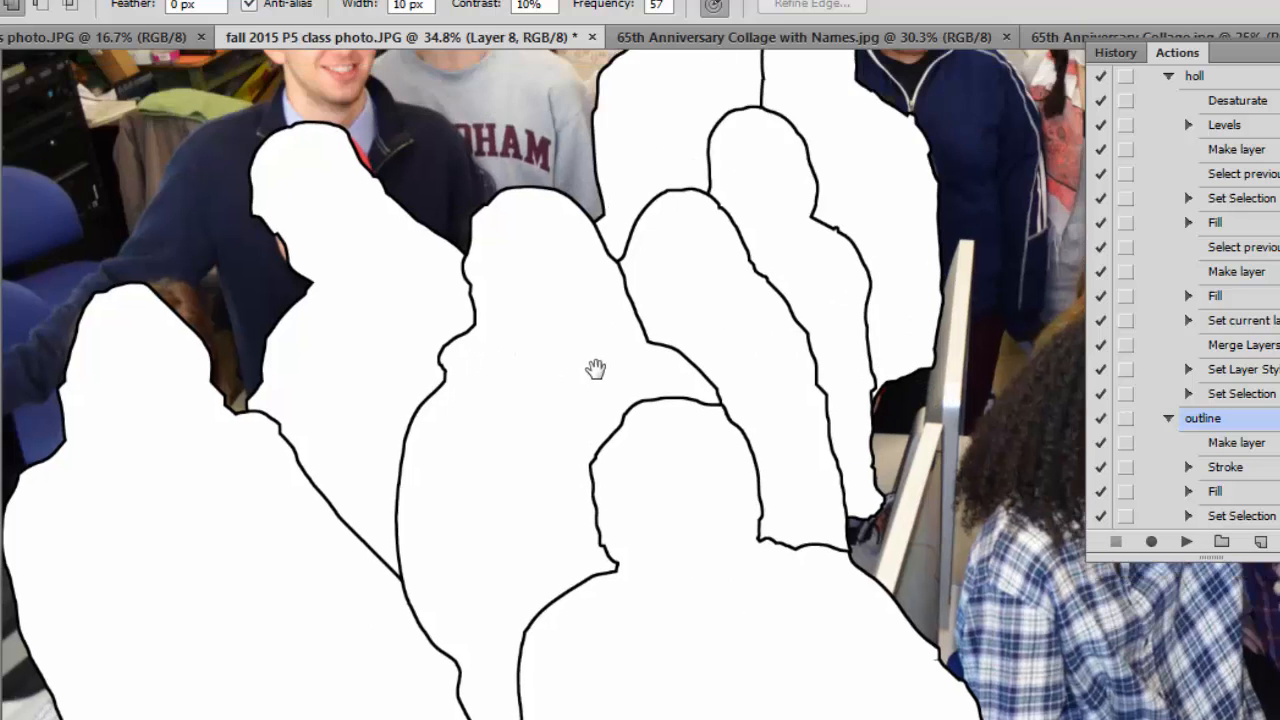
scroll(595, 368, down, 4)
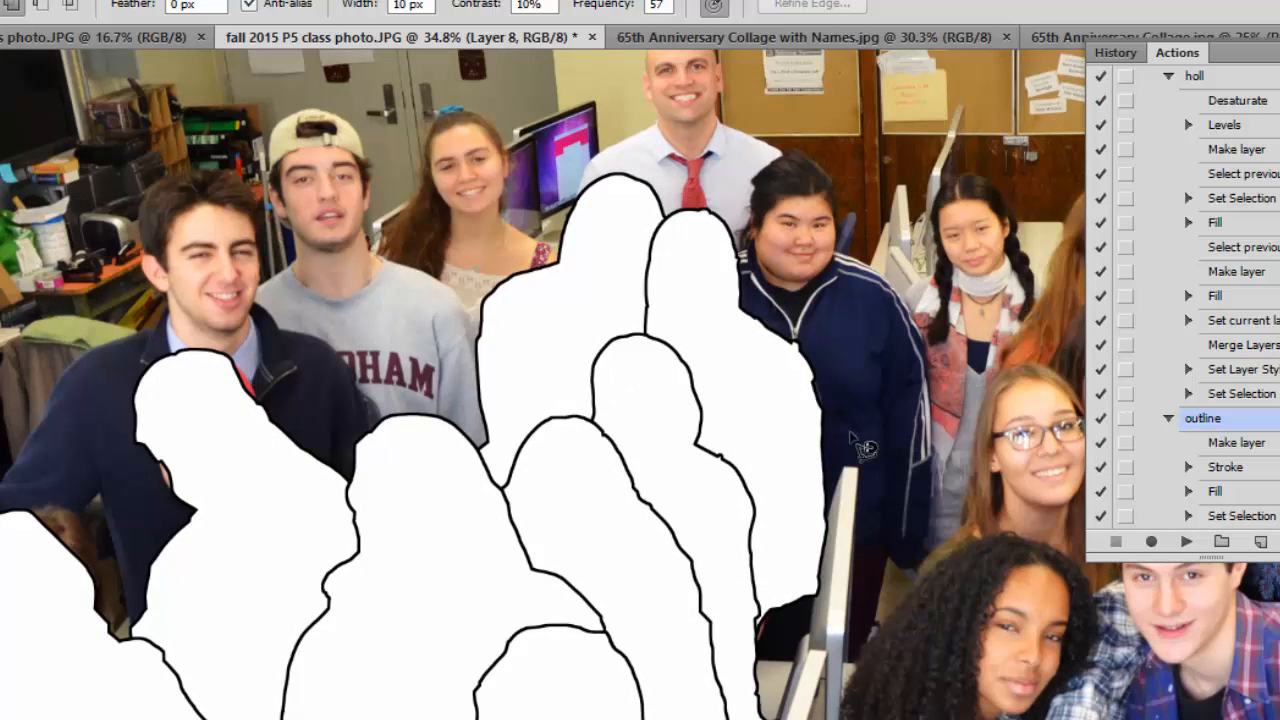
scroll(864, 447, down, 4)
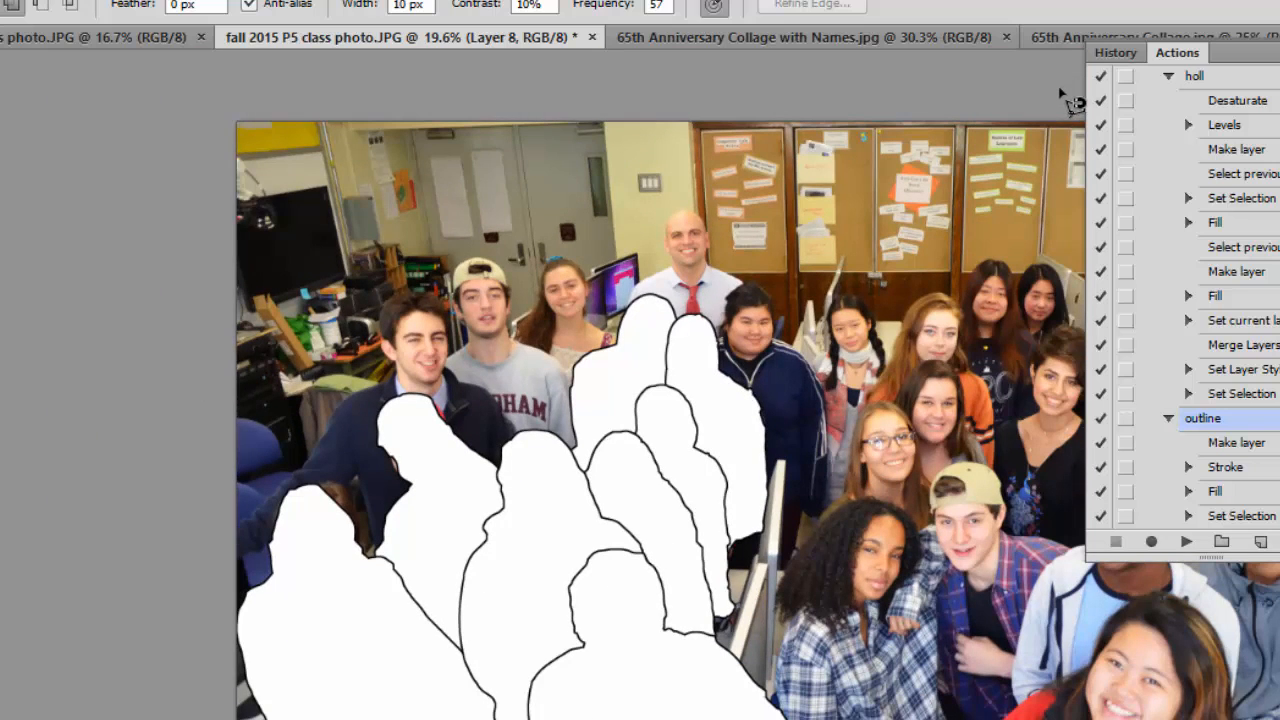